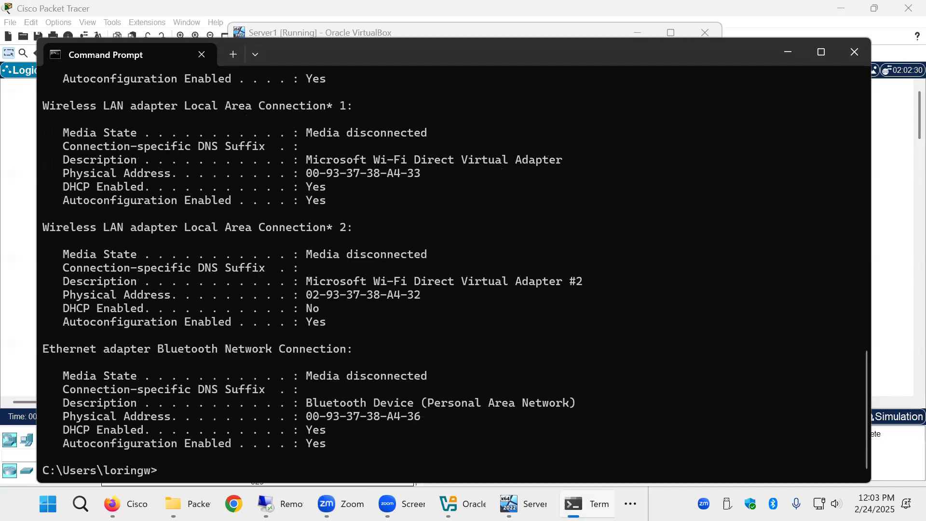
- Examine the IPv4 address, subnet mask and default gateway of adapter Ethernet 3 in the network configuration output
{"action": "scroll", "coordinate": [309, 190], "scroll_direction": "up", "scroll_amount": 10}
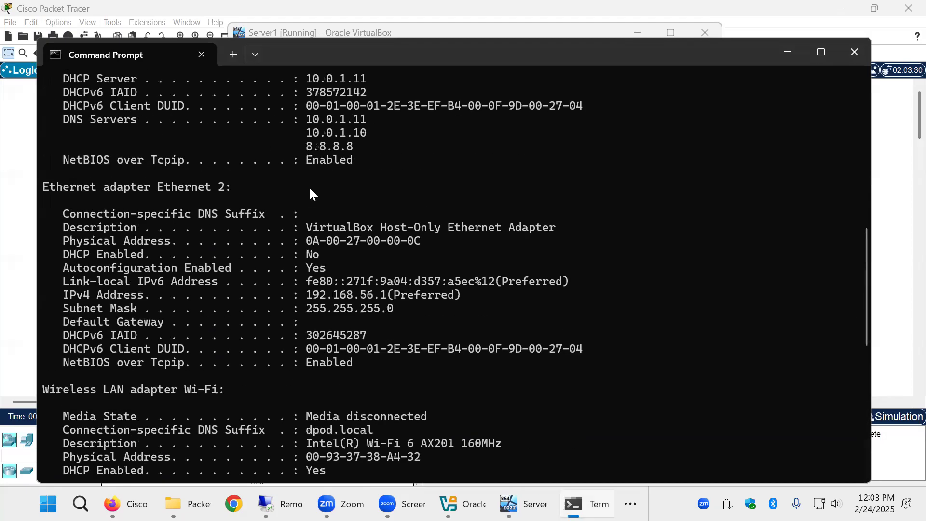
{"action": "scroll", "coordinate": [311, 193], "scroll_direction": "up", "scroll_amount": 5}
{"action": "scroll", "coordinate": [323, 199], "scroll_direction": "up", "scroll_amount": 1}
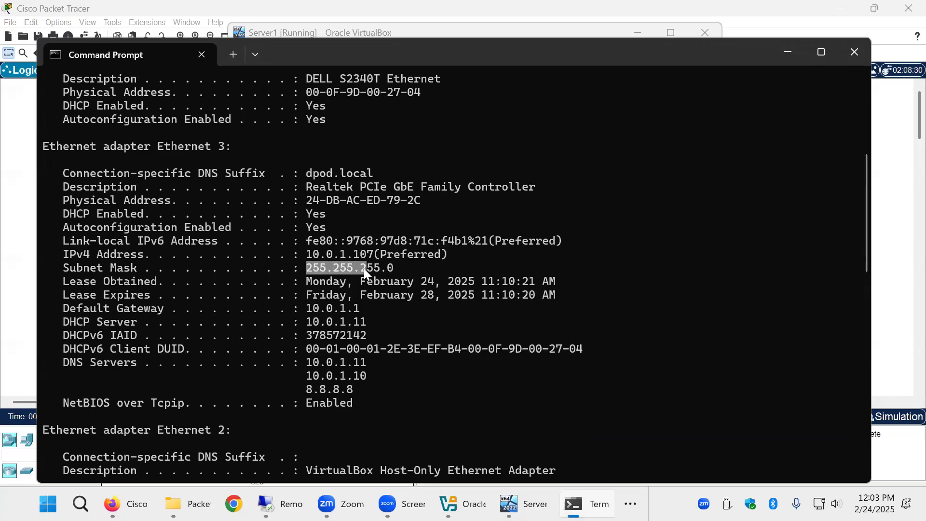
{"action": "left_click_drag", "start_coordinate": [372, 269], "coordinate": [375, 269]}
{"action": "left_click", "coordinate": [374, 267]}
{"action": "left_click_drag", "start_coordinate": [313, 268], "coordinate": [331, 255]}
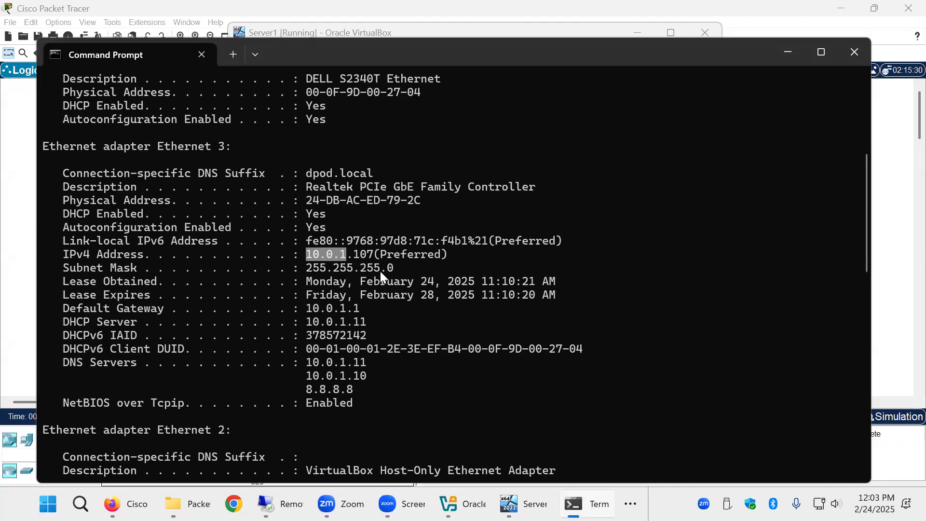
{"action": "left_click_drag", "start_coordinate": [380, 269], "coordinate": [375, 269]}
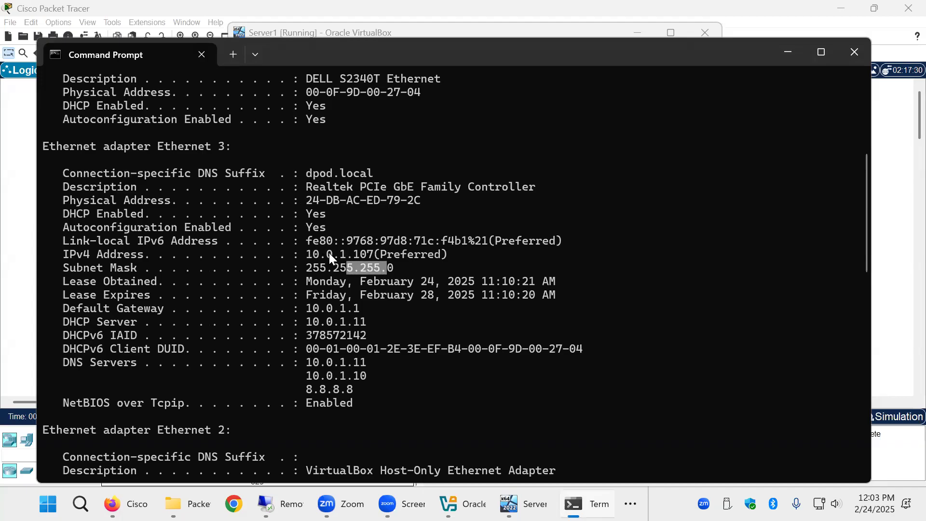
{"action": "left_click", "coordinate": [343, 251]}
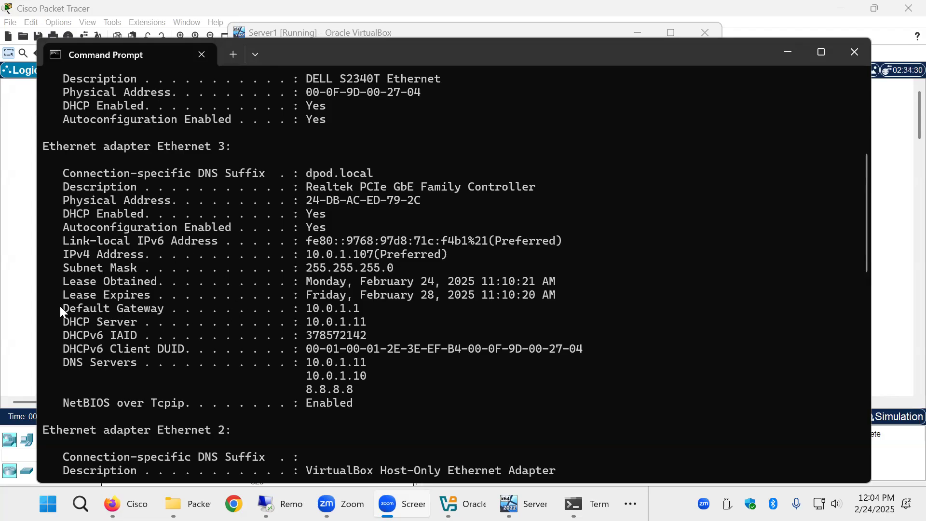
{"action": "left_click_drag", "start_coordinate": [65, 306], "coordinate": [79, 303]}
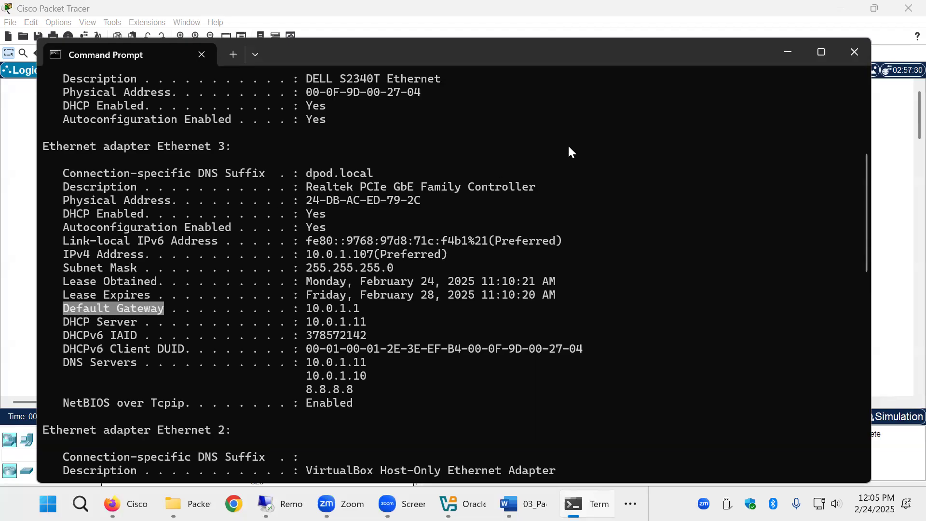
- Minimize the command prompt, close VirtualBox Manager, and place a 2911 router in the upper middle of the Packet Tracer workspace
{"action": "left_click", "coordinate": [778, 54]}
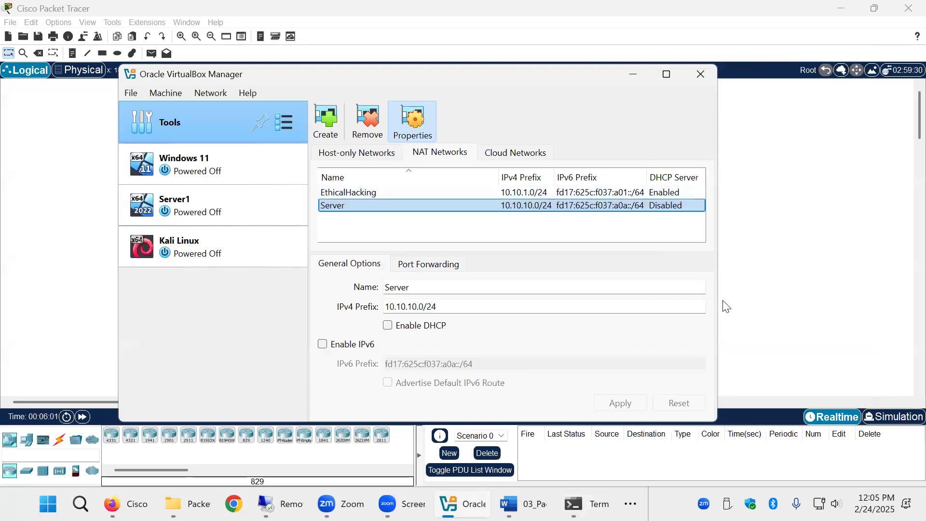
{"action": "left_click", "coordinate": [698, 70]}
{"action": "mouse_move", "coordinate": [487, 503]}
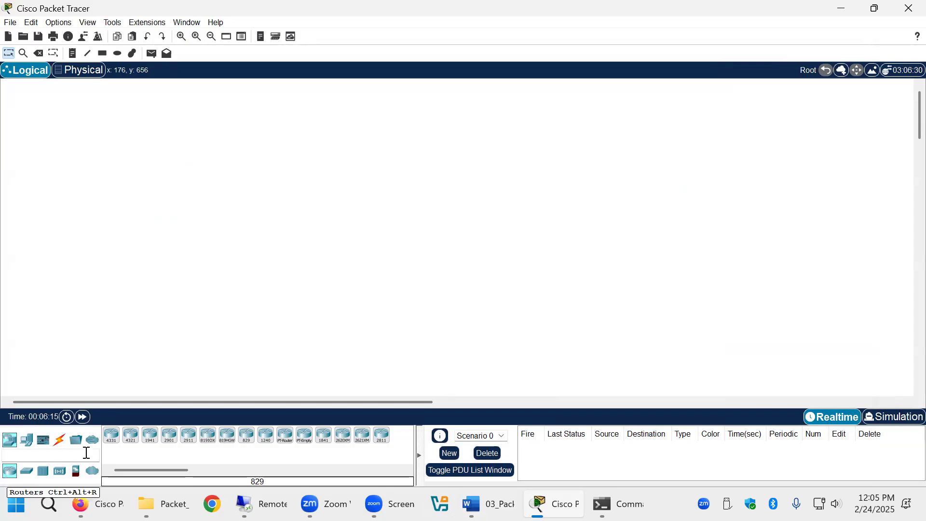
{"action": "left_click", "coordinate": [189, 436]}
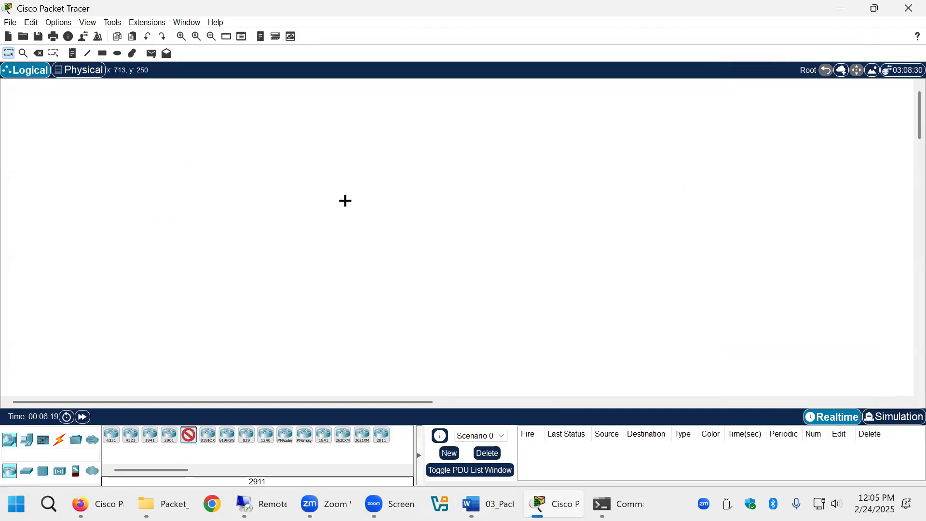
{"action": "left_click", "coordinate": [358, 194]}
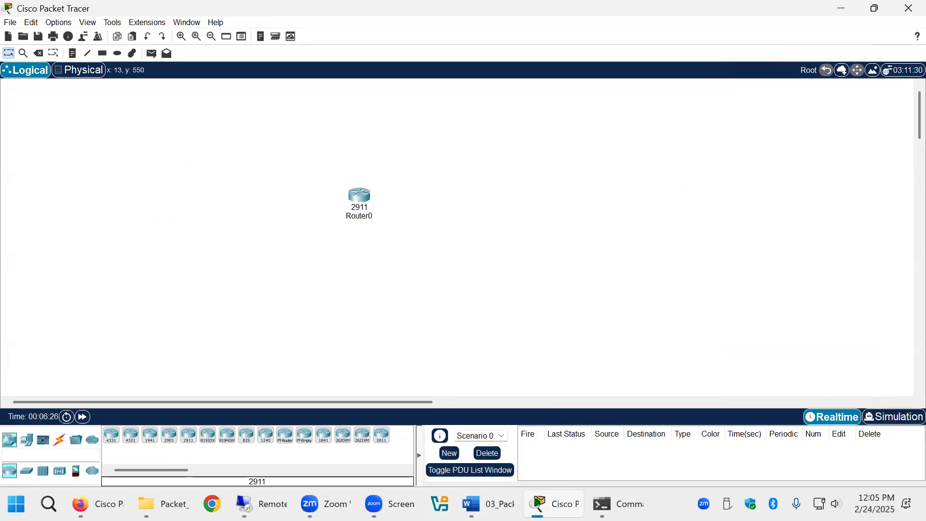
- Add two 2960 switches to the workspace, one below and to each side of the router
{"action": "left_click", "coordinate": [26, 471]}
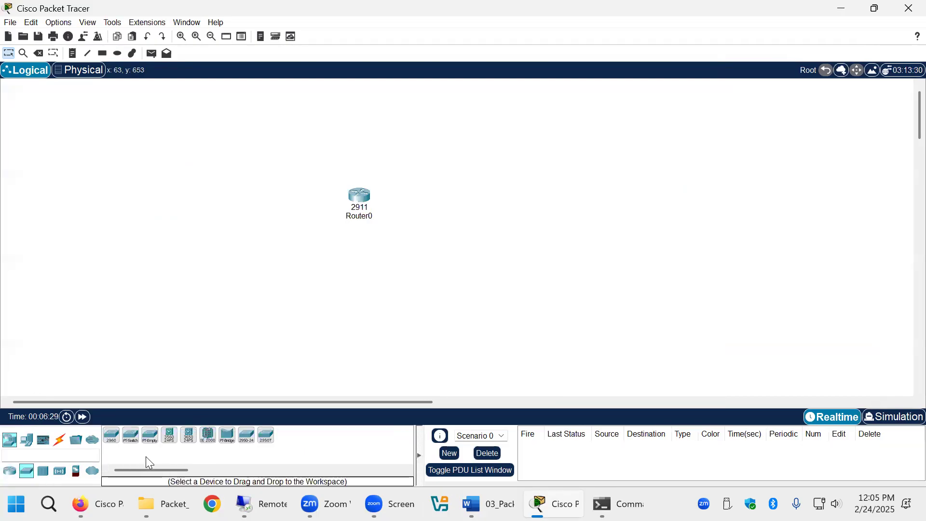
{"action": "left_click_drag", "start_coordinate": [111, 437], "coordinate": [188, 293]}
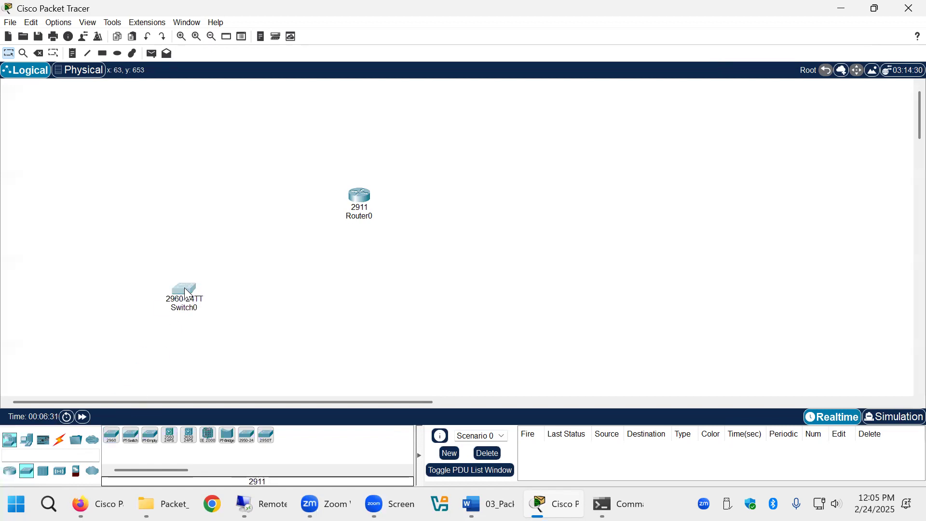
{"action": "left_click", "coordinate": [188, 293]}
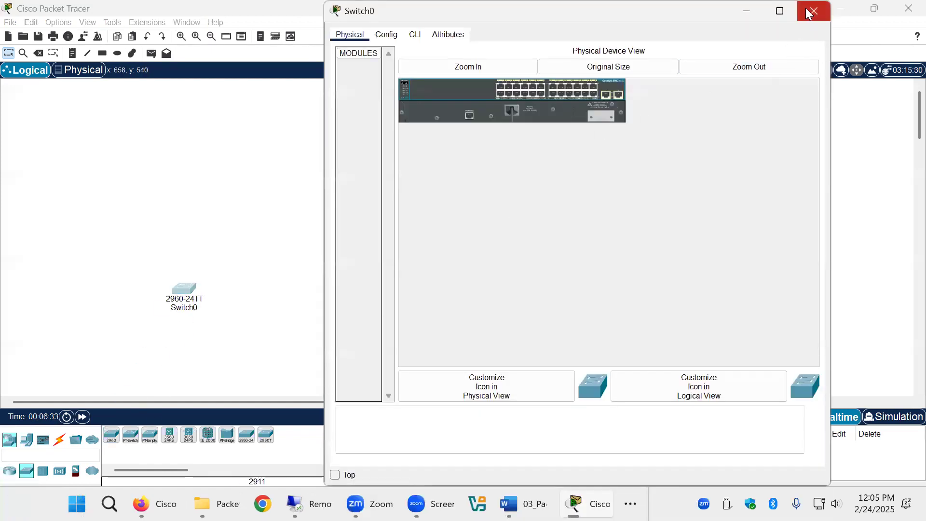
{"action": "left_click", "coordinate": [810, 13]}
{"action": "left_click_drag", "start_coordinate": [109, 441], "coordinate": [448, 283]}
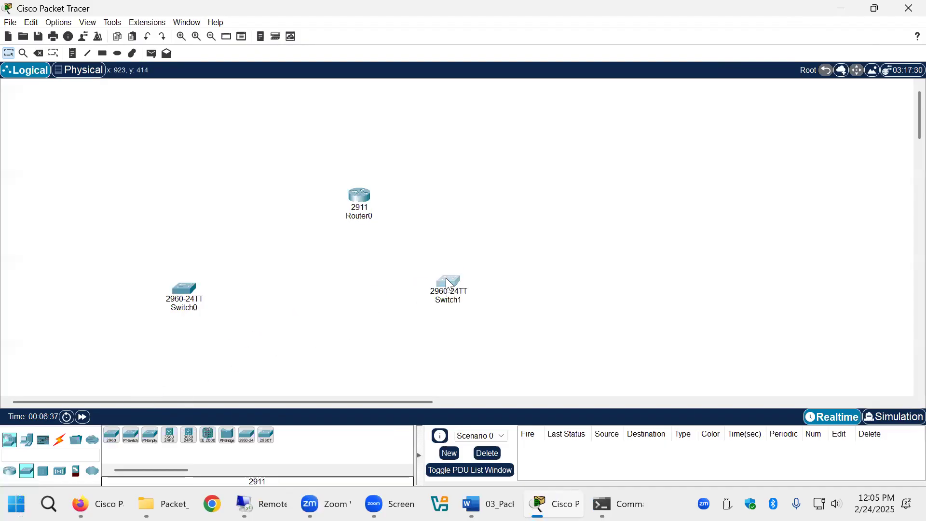
{"action": "left_click", "coordinate": [448, 284]}
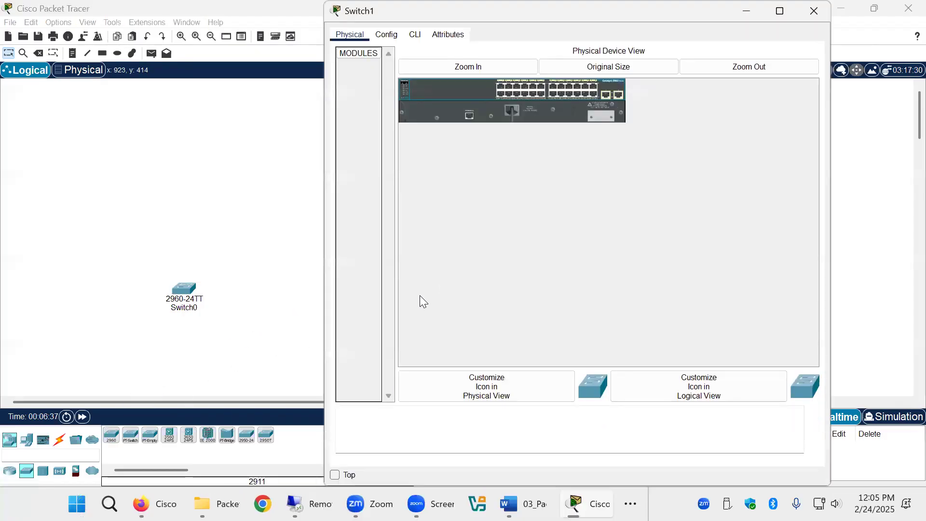
{"action": "left_click", "coordinate": [815, 13]}
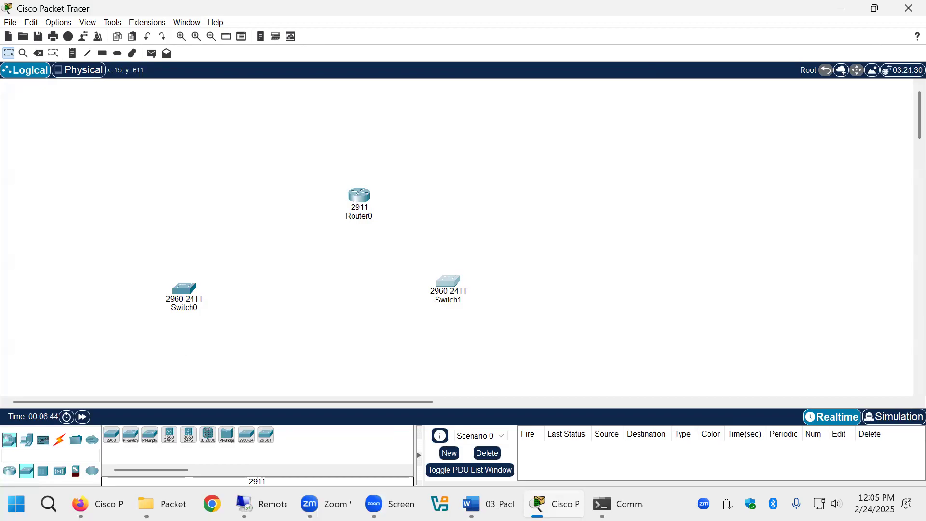
- Add two PCs to the workspace, one below and outward from each switch
{"action": "left_click", "coordinate": [27, 443]}
{"action": "left_click_drag", "start_coordinate": [13, 480], "coordinate": [108, 363]}
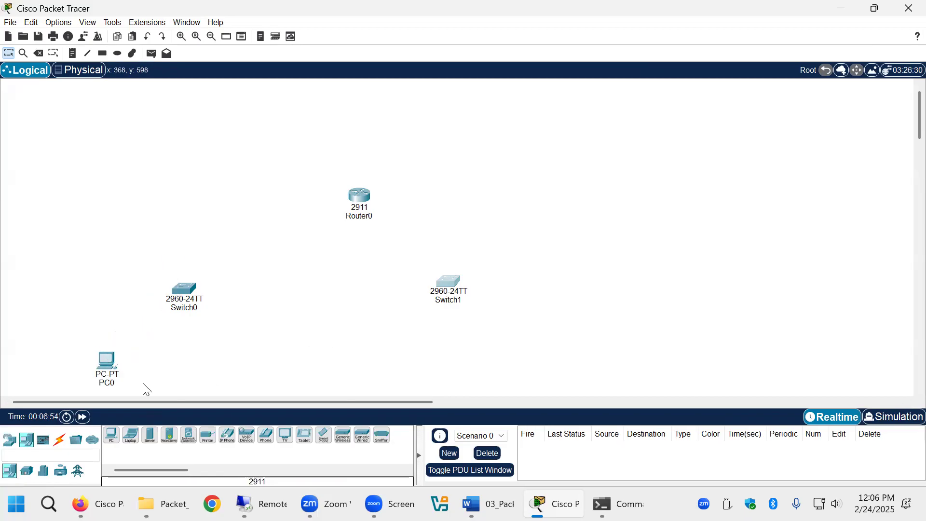
{"action": "left_click_drag", "start_coordinate": [111, 436], "coordinate": [567, 344]}
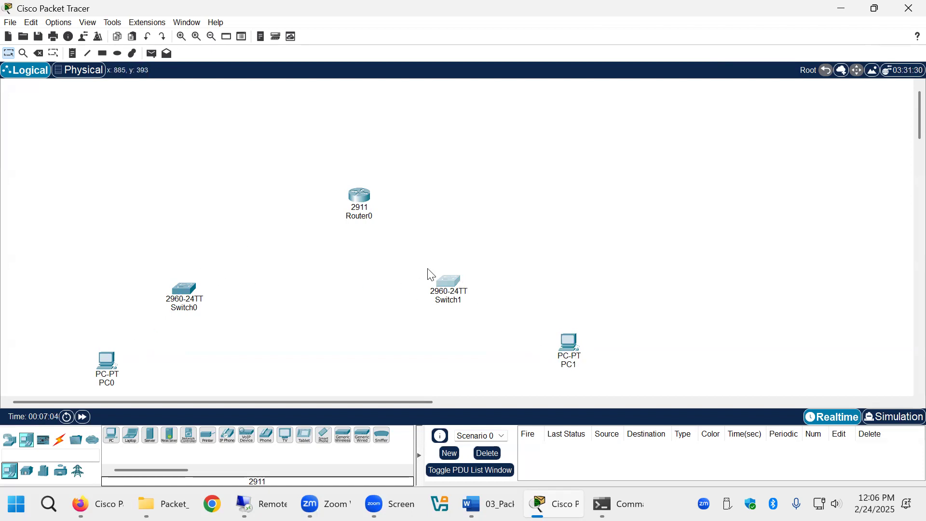
{"action": "left_click", "coordinate": [357, 201]}
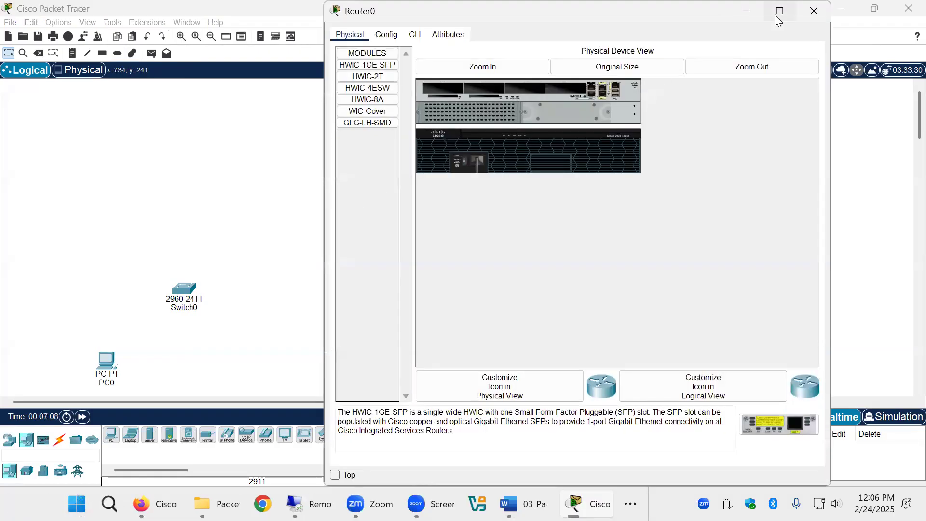
{"action": "left_click", "coordinate": [815, 13]}
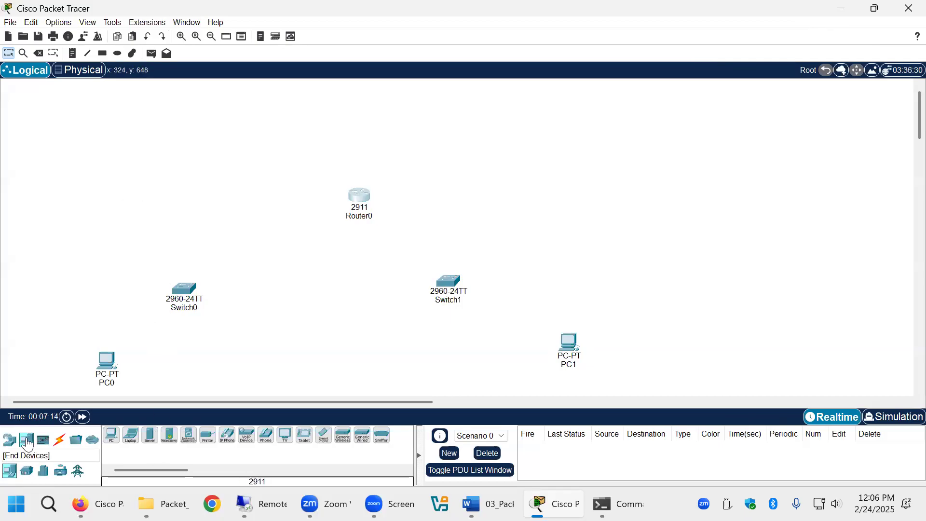
- Add a laptop above Switch0 and a generic AccessPoint-PT between the laptop and the router
{"action": "left_click_drag", "start_coordinate": [131, 436], "coordinate": [158, 163]}
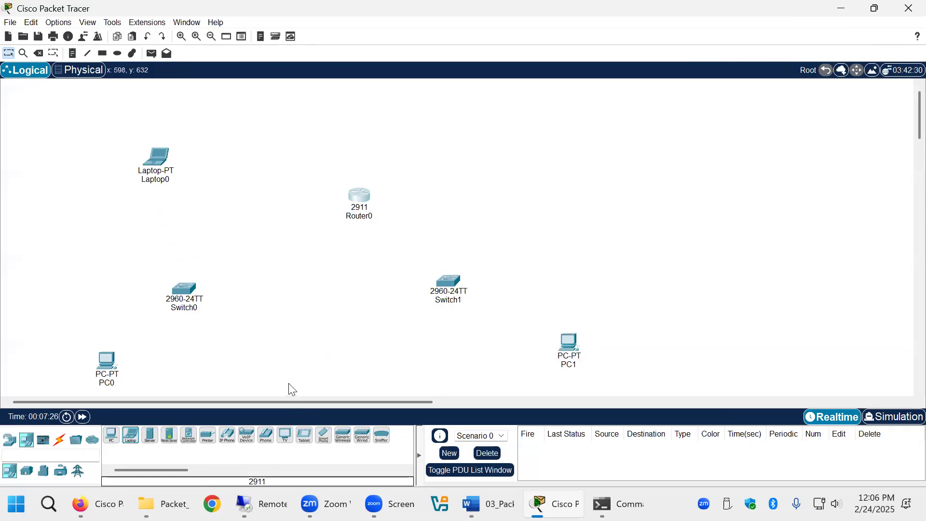
{"action": "left_click", "coordinate": [8, 441]}
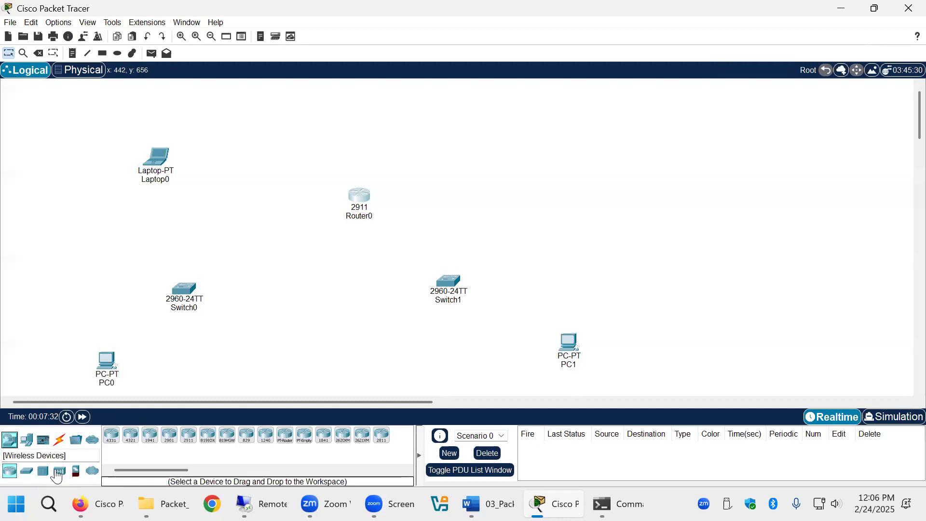
{"action": "left_click", "coordinate": [59, 471]}
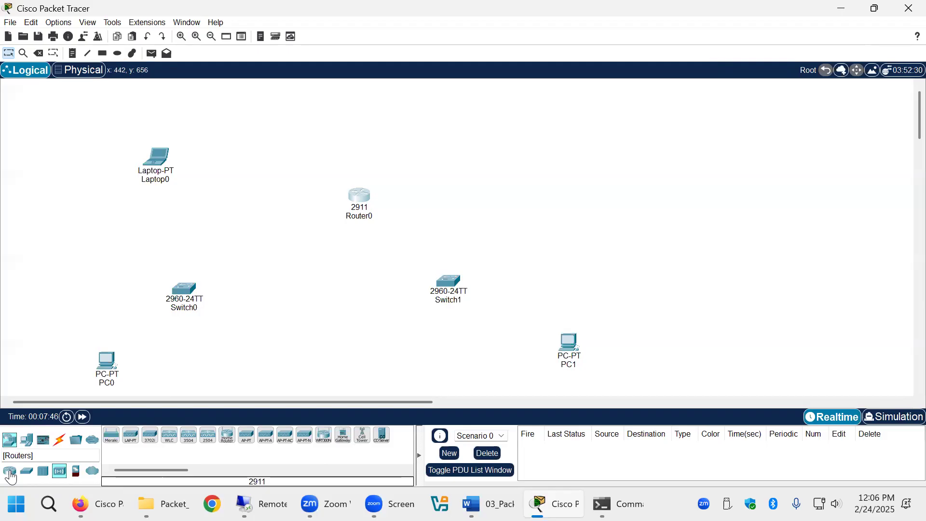
{"action": "left_click", "coordinate": [28, 474]}
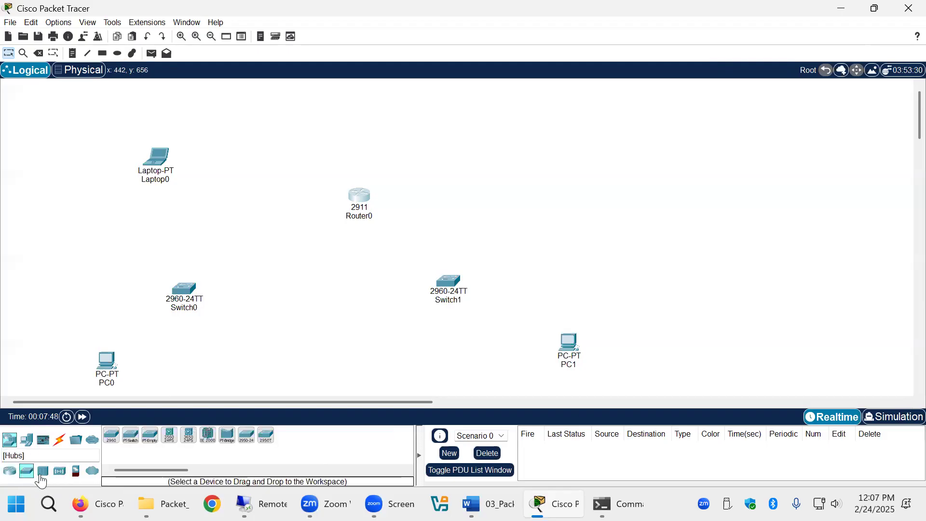
{"action": "left_click", "coordinate": [43, 471]}
{"action": "left_click", "coordinate": [59, 473]}
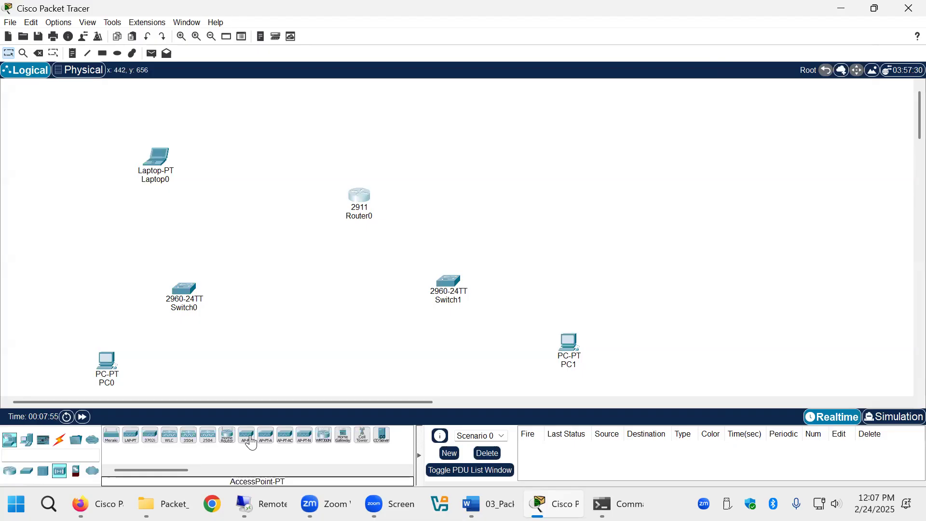
{"action": "left_click_drag", "start_coordinate": [251, 441], "coordinate": [250, 189]}
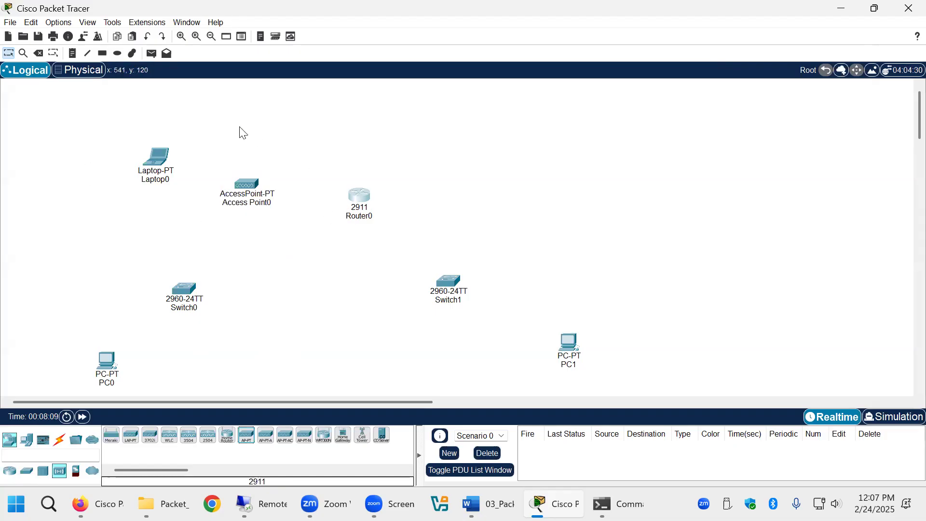
- Save the network as a Packet Tracer activity file named "Packet Tracer Routing" on the WNCC (D:) drive
{"action": "left_click", "coordinate": [15, 26]}
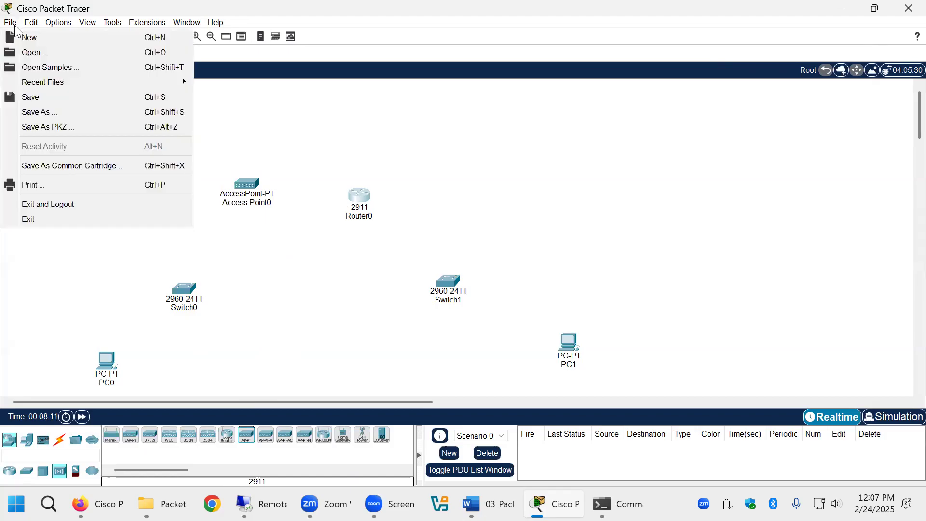
{"action": "left_click", "coordinate": [40, 116]}
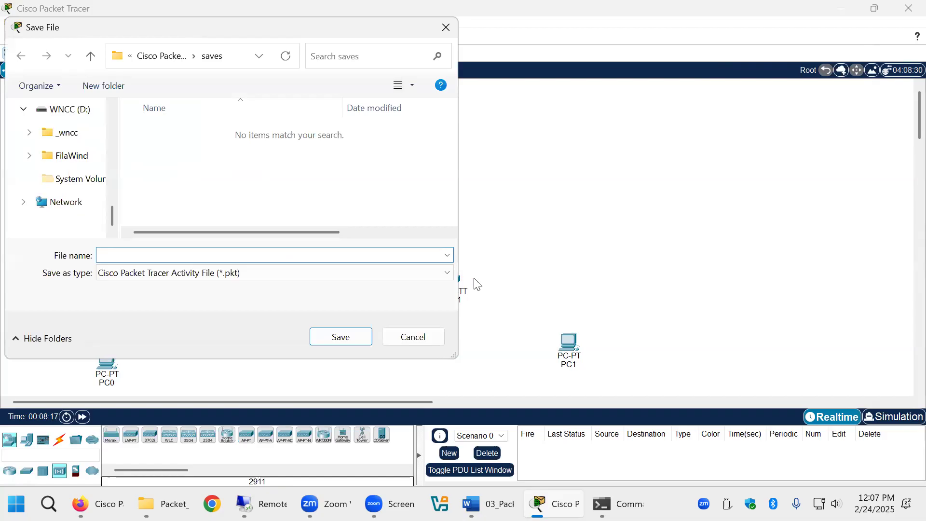
{"action": "type", "text": "Packet t"}
{"action": "type", "text": "rac"}
{"action": "key", "text": "BackSpace"}
{"action": "key", "text": "BackSpace"}
{"action": "key", "text": "BackSpace"}
{"action": "key", "text": "BackSpace"}
{"action": "type", "text": "Tracer T"}
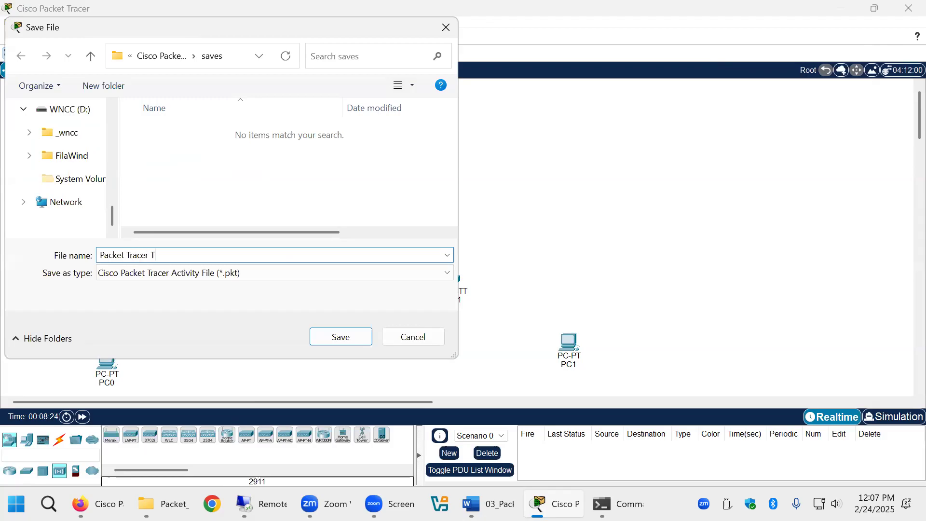
{"action": "key", "text": "BackSpace"}
{"action": "type", "text": "Routing"}
{"action": "left_click", "coordinate": [64, 121]}
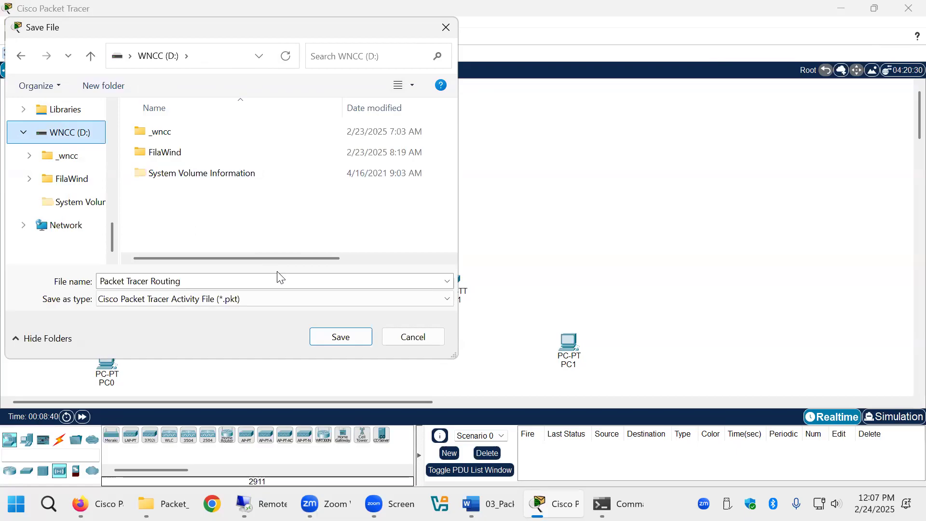
{"action": "left_click", "coordinate": [332, 338]}
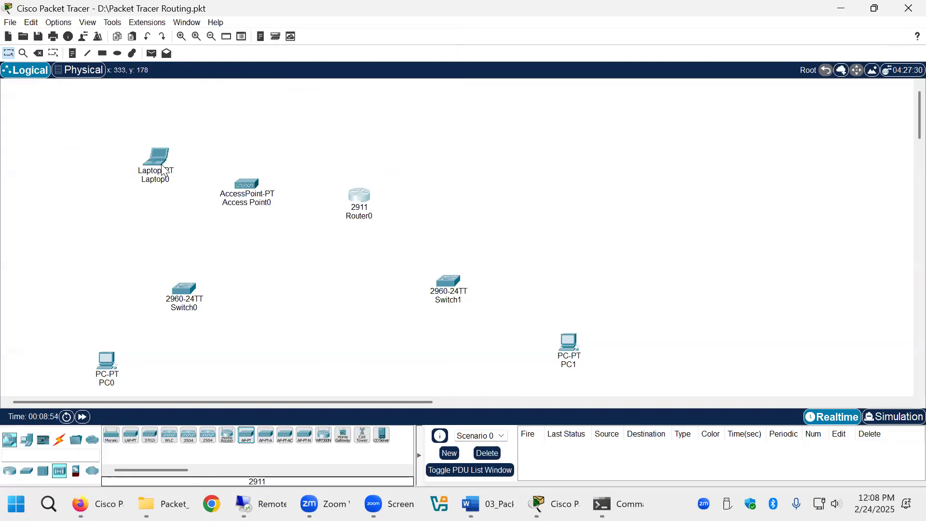
- Open Laptop0's physical device view and remove the wired Ethernet module from its expansion slot
{"action": "mouse_move", "coordinate": [163, 168]}
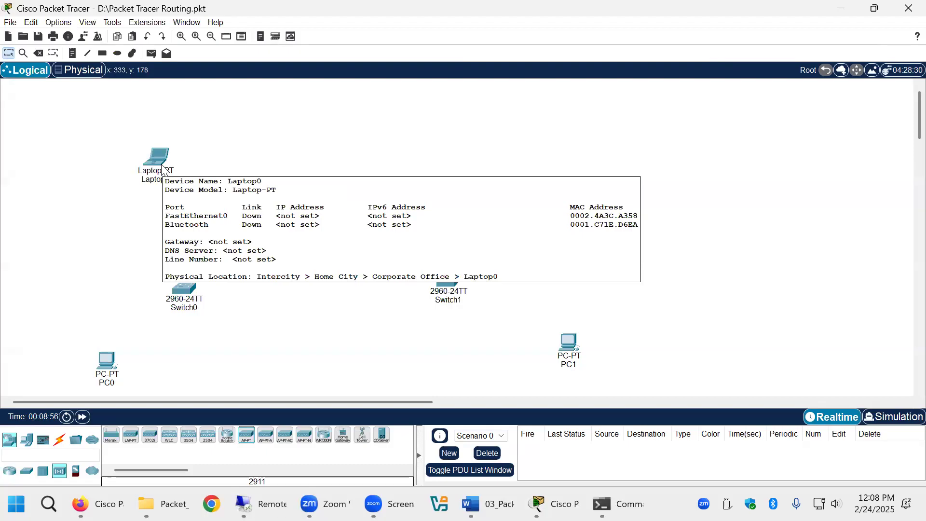
{"action": "left_click", "coordinate": [163, 168]}
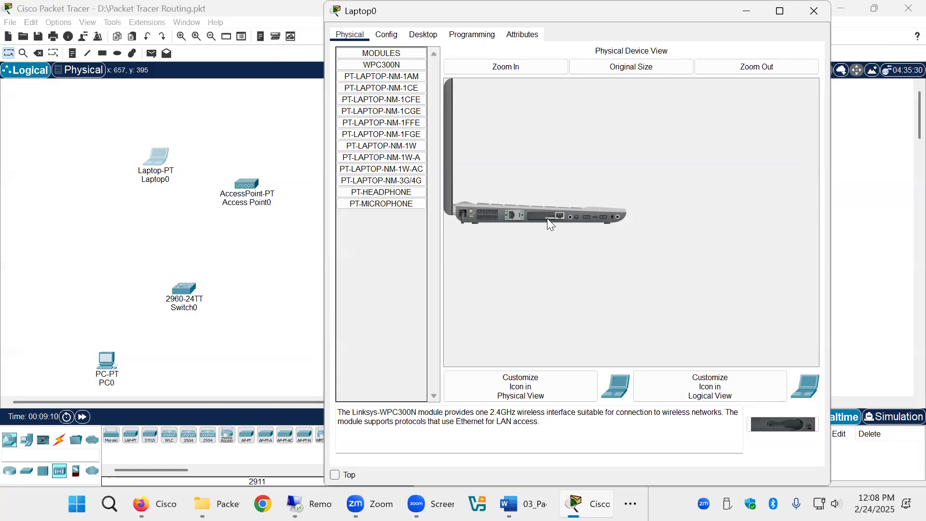
{"action": "left_click_drag", "start_coordinate": [552, 214], "coordinate": [555, 244]}
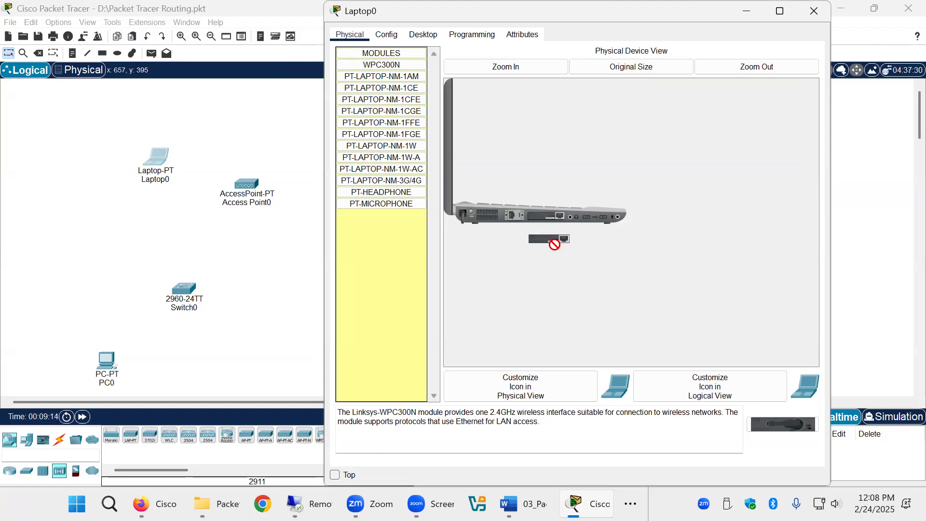
{"action": "left_click_drag", "start_coordinate": [554, 245], "coordinate": [387, 277]}
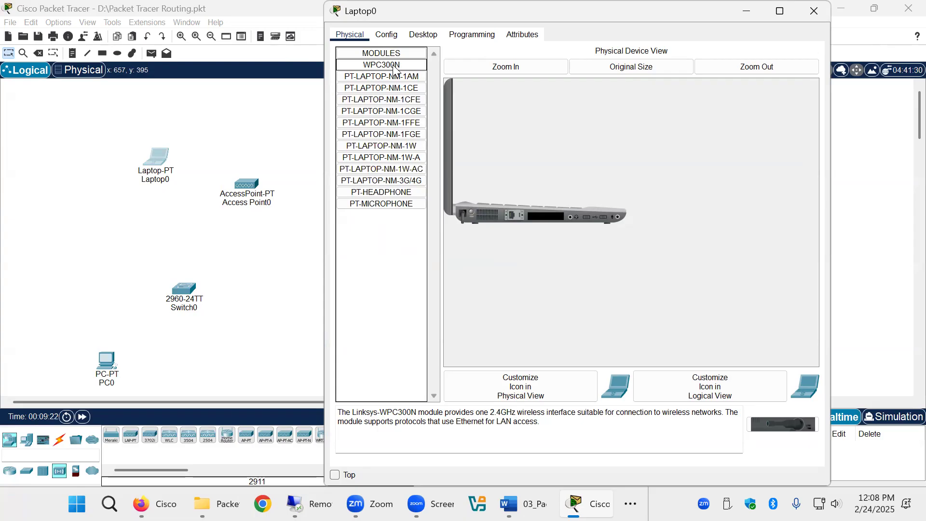
- Install the WPC300N wireless module in Laptop0's empty expansion slot and power the laptop back on
{"action": "left_click_drag", "start_coordinate": [394, 69], "coordinate": [548, 220]}
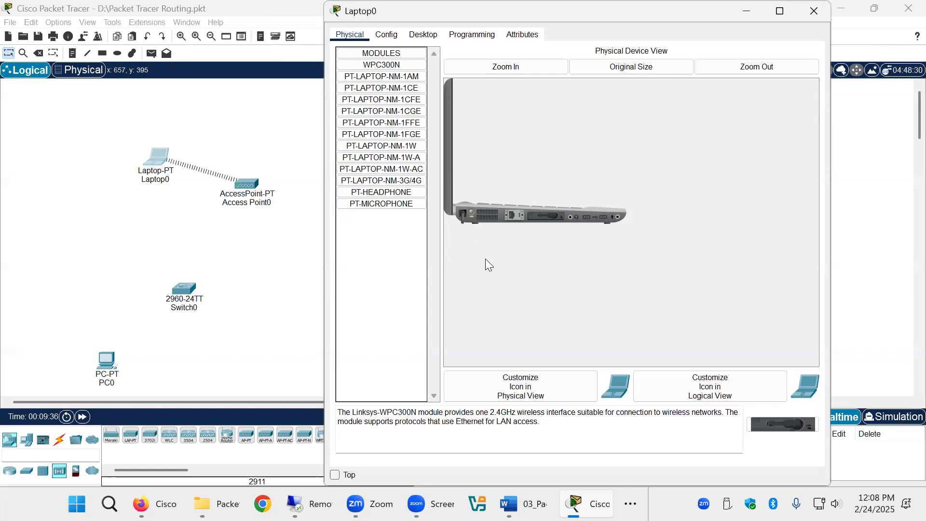
{"action": "left_click", "coordinate": [472, 207]}
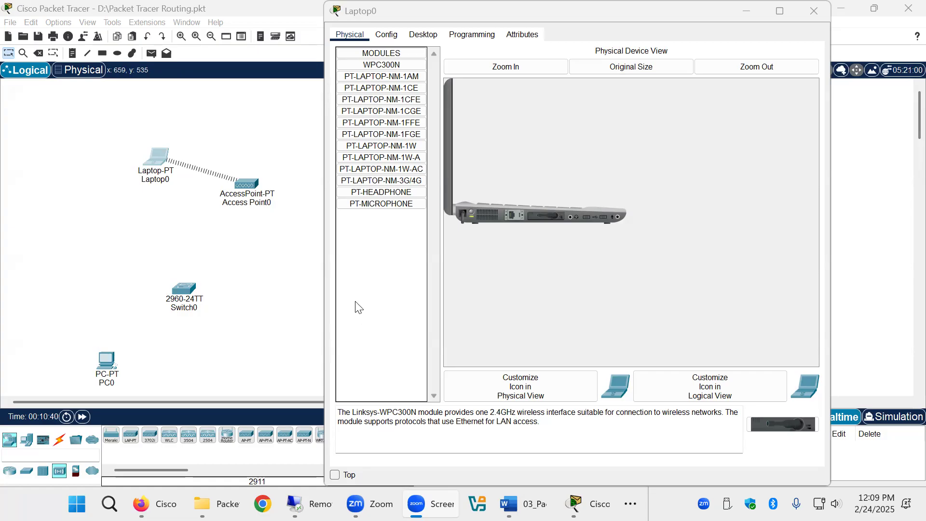
- Give Laptop0's Wireless0 interface the static IPv4 address 172.16.1.10 with subnet mask 255.255.0.0
{"action": "left_click", "coordinate": [426, 35]}
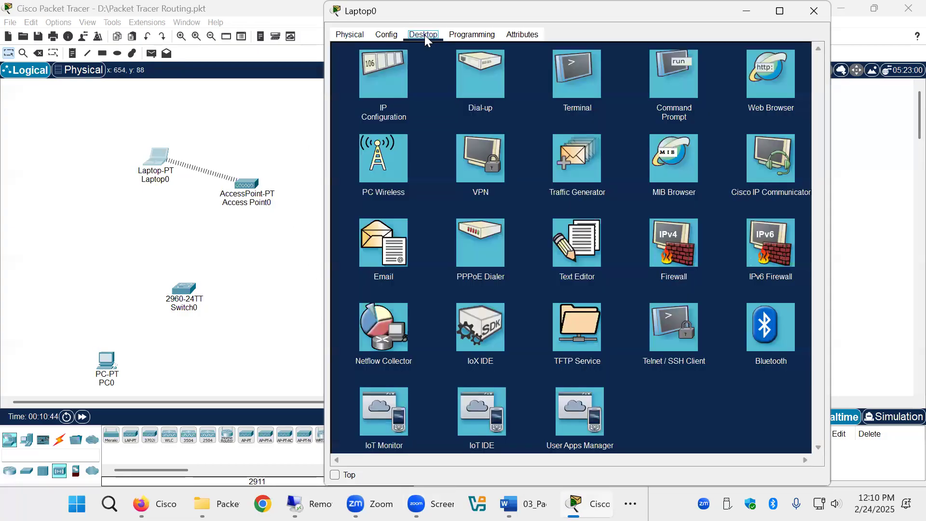
{"action": "left_click", "coordinate": [388, 74]}
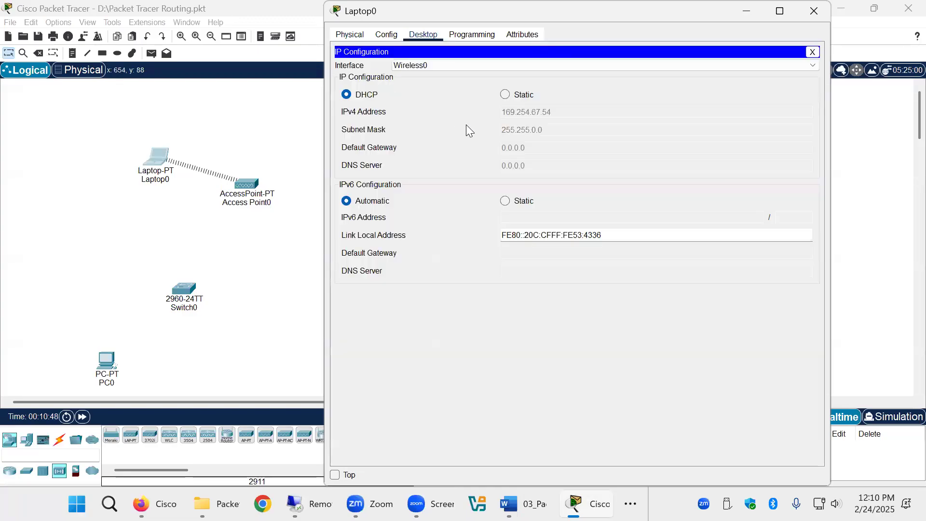
{"action": "left_click", "coordinate": [506, 96]}
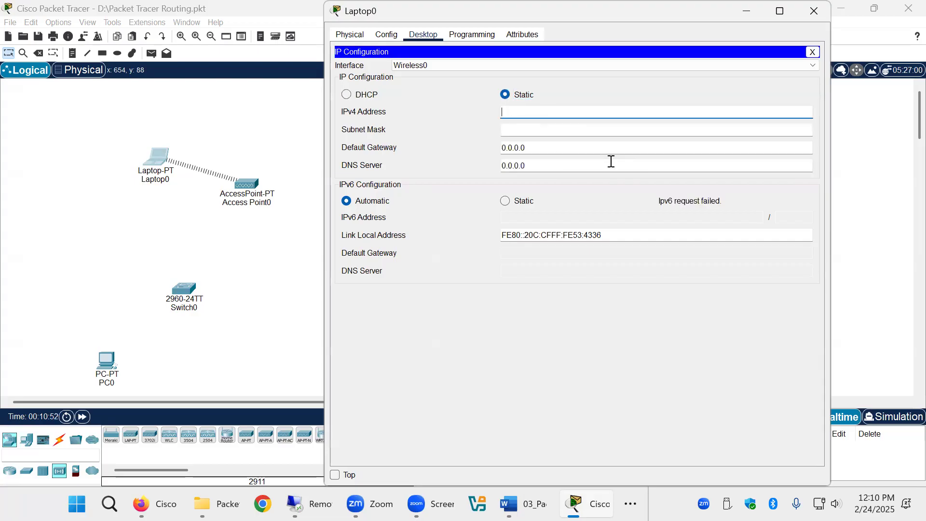
{"action": "type", "text": "172.16.1.10"}
{"action": "left_click", "coordinate": [531, 130]}
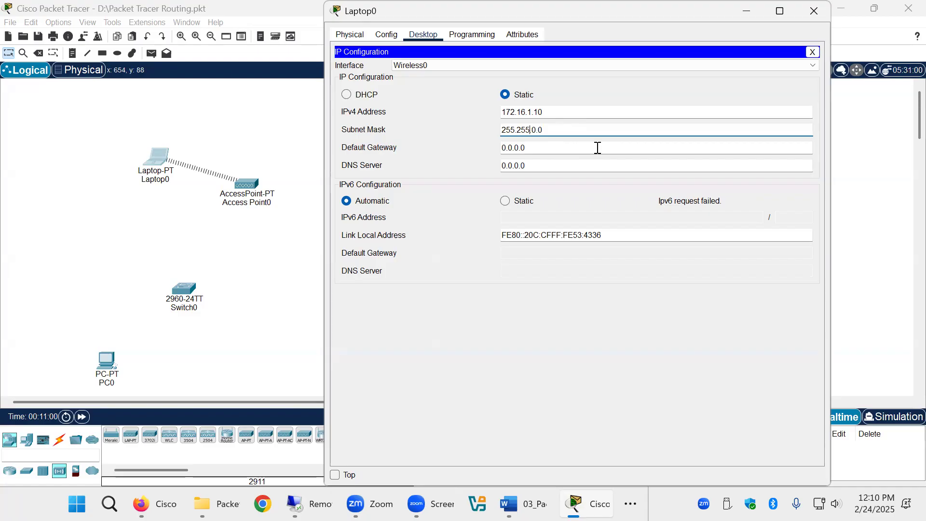
- Set Laptop0's IPv4 default gateway to 172.16.1.1 and close its configuration window
{"action": "left_click", "coordinate": [532, 148]}
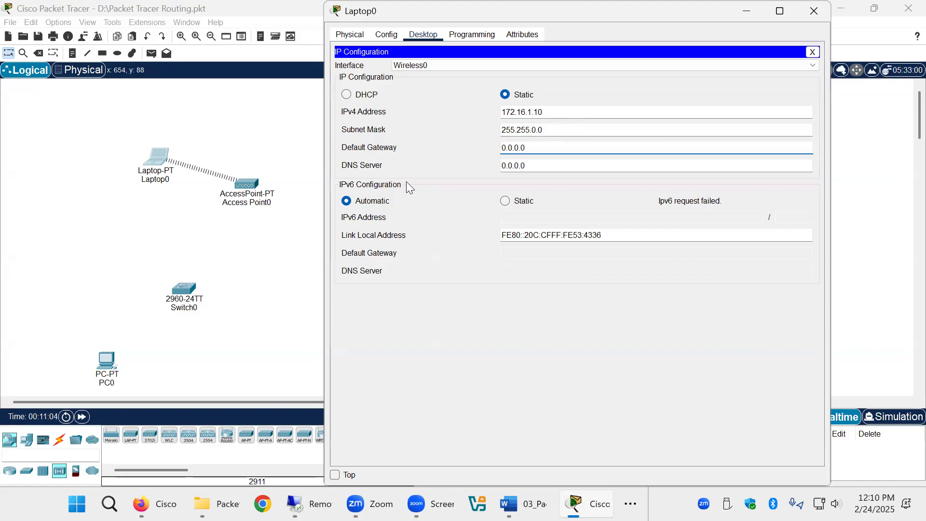
{"action": "key", "text": "BackSpace"}
{"action": "key", "text": "BackSpace"}
{"action": "key", "text": "BackSpace"}
{"action": "key", "text": "BackSpace"}
{"action": "key", "text": "BackSpace"}
{"action": "key", "text": "BackSpace"}
{"action": "key", "text": "BackSpace"}
{"action": "type", "text": "172.16.1.1"}
{"action": "left_click", "coordinate": [619, 232]}
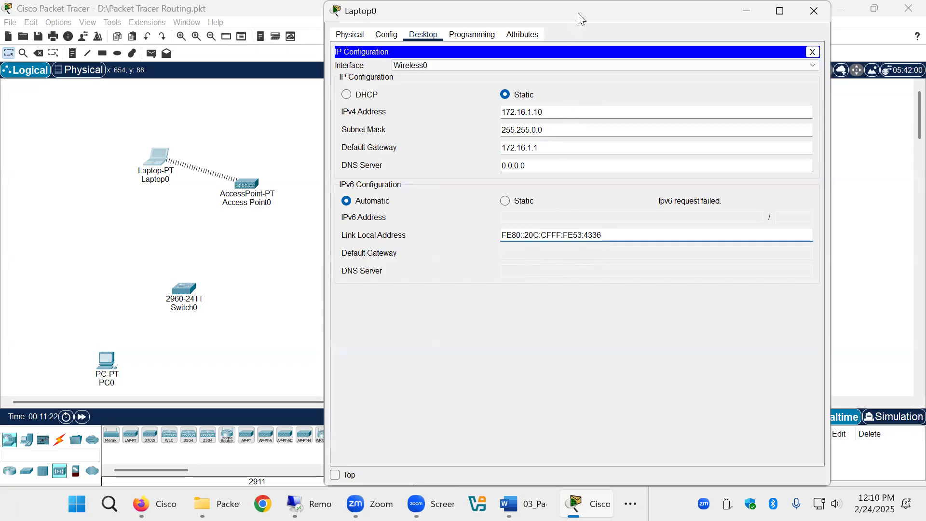
{"action": "left_click_drag", "start_coordinate": [577, 11], "coordinate": [575, 12]}
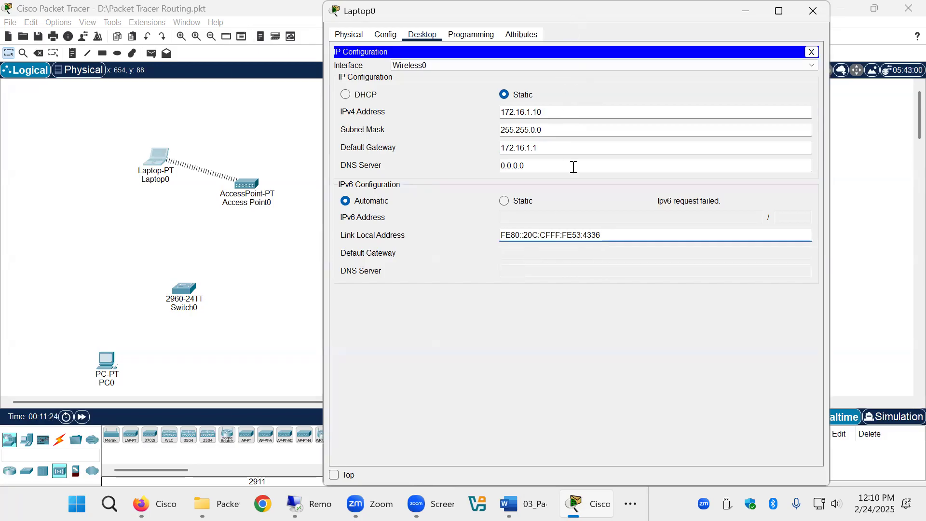
{"action": "left_click", "coordinate": [818, 11]}
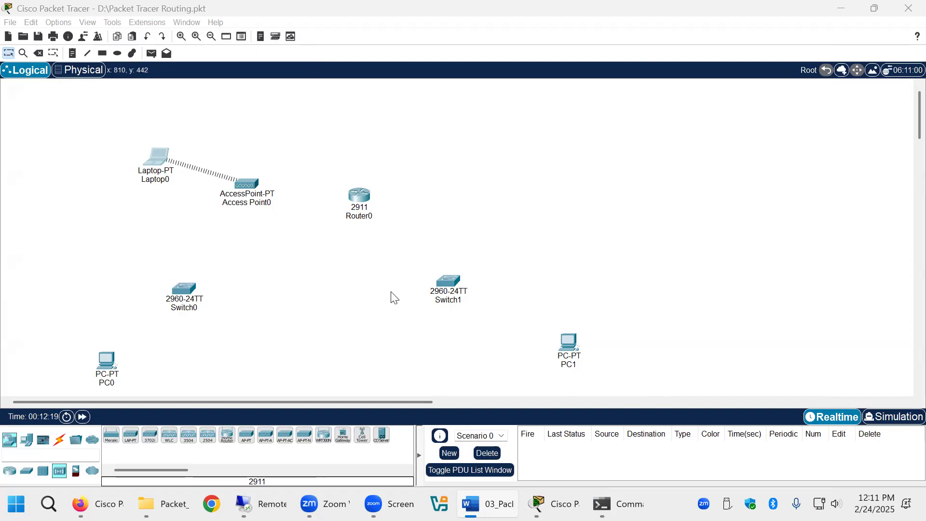
- Connect Access Point0's Port 0 to Router0's GigabitEthernet0/2 with a copper straight-through cable
{"action": "left_click", "coordinate": [59, 440]}
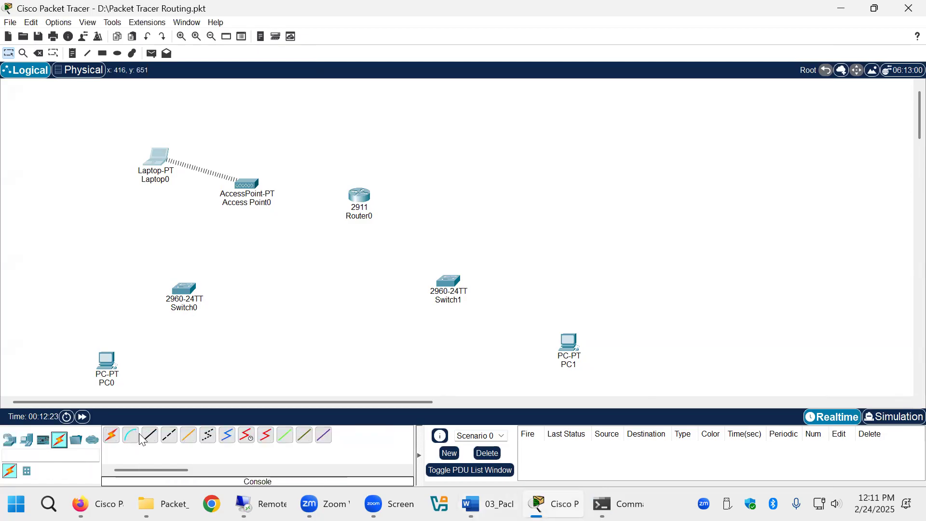
{"action": "left_click", "coordinate": [150, 440]}
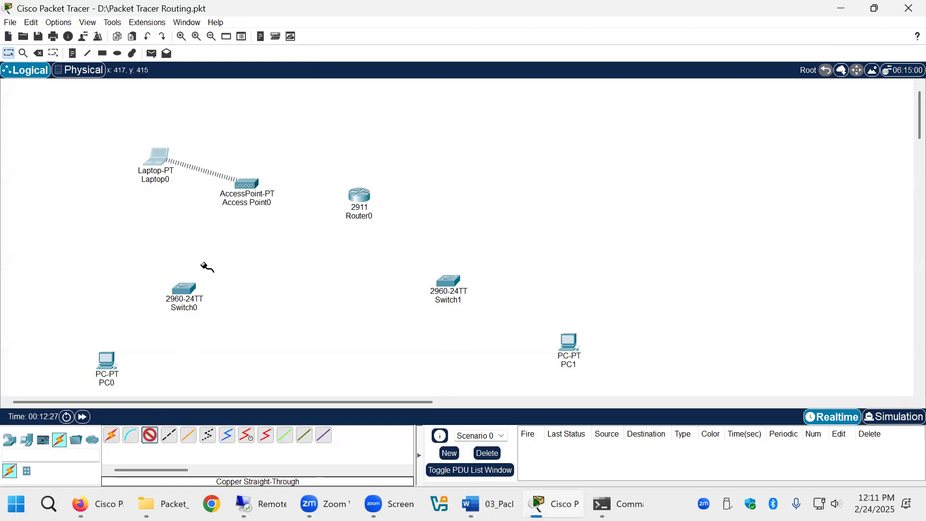
{"action": "left_click", "coordinate": [246, 182]}
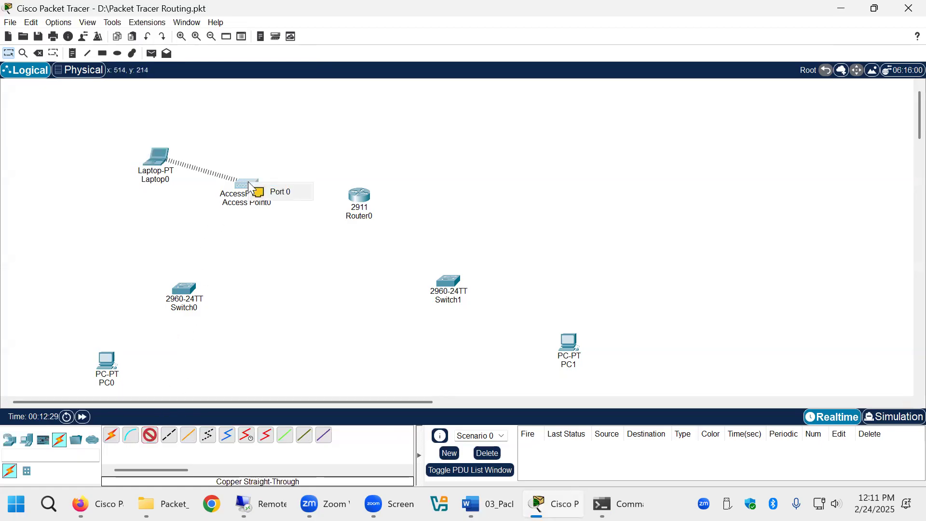
{"action": "left_click", "coordinate": [272, 192]}
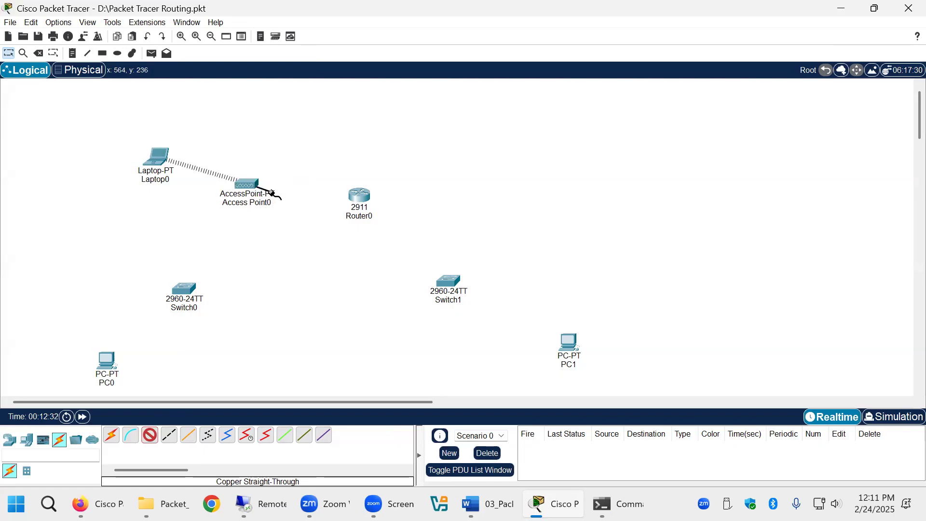
{"action": "left_click", "coordinate": [359, 195]}
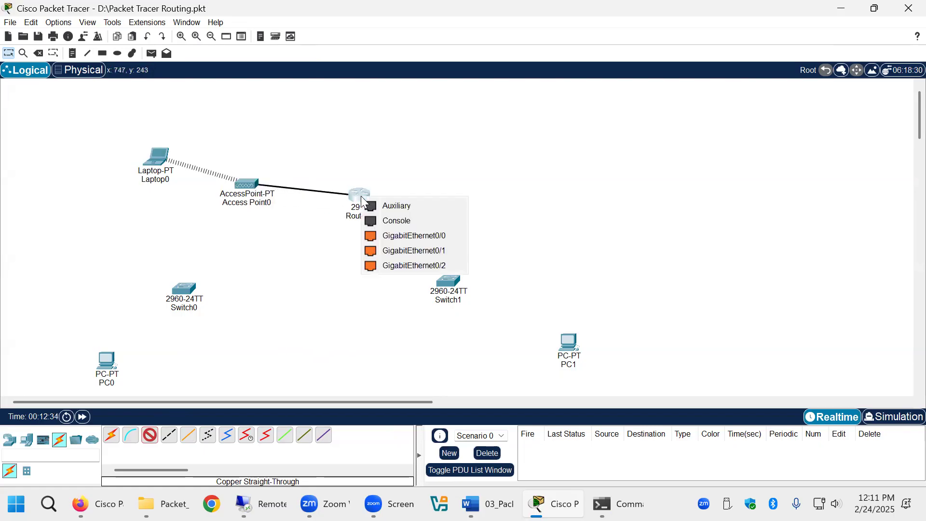
{"action": "left_click", "coordinate": [409, 266]}
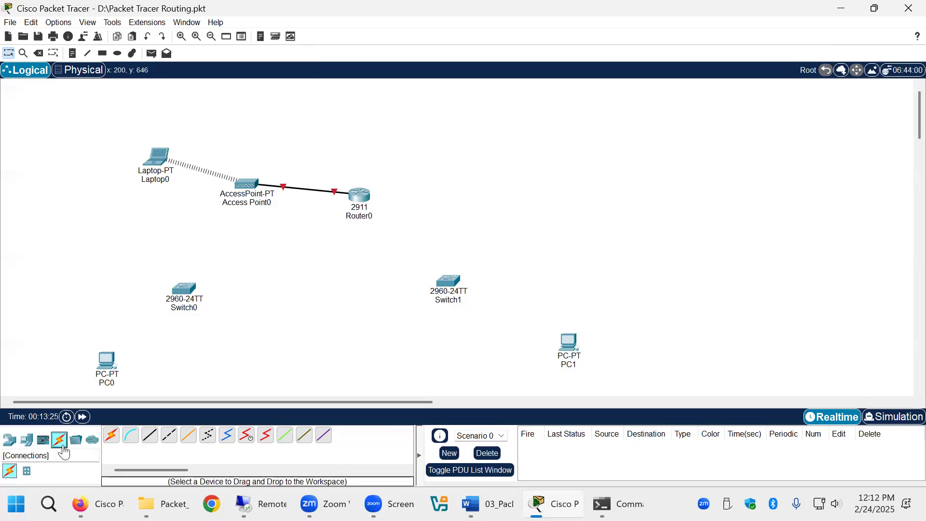
- Connect Switch0's GigabitEthernet0/1 to Router0's GigabitEthernet0/0 with a copper straight-through cable
{"action": "left_click", "coordinate": [181, 290]}
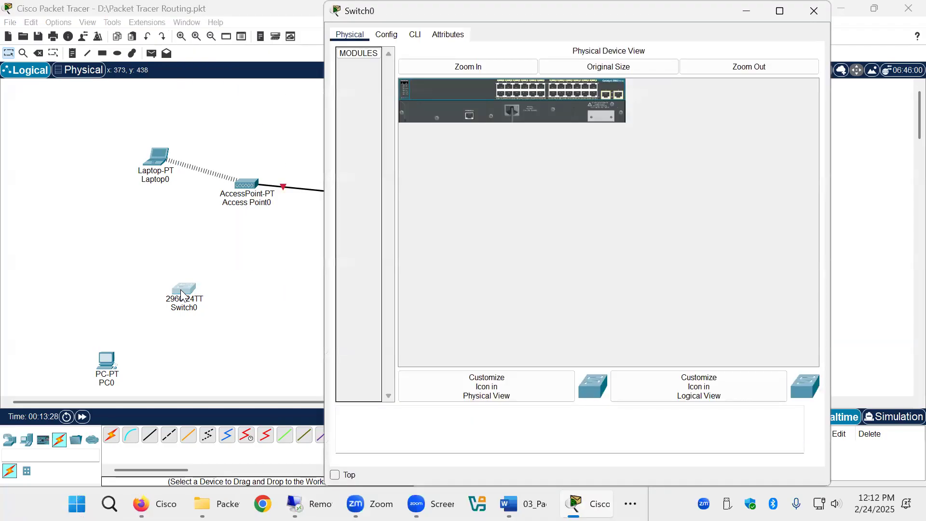
{"action": "left_click", "coordinate": [808, 12]}
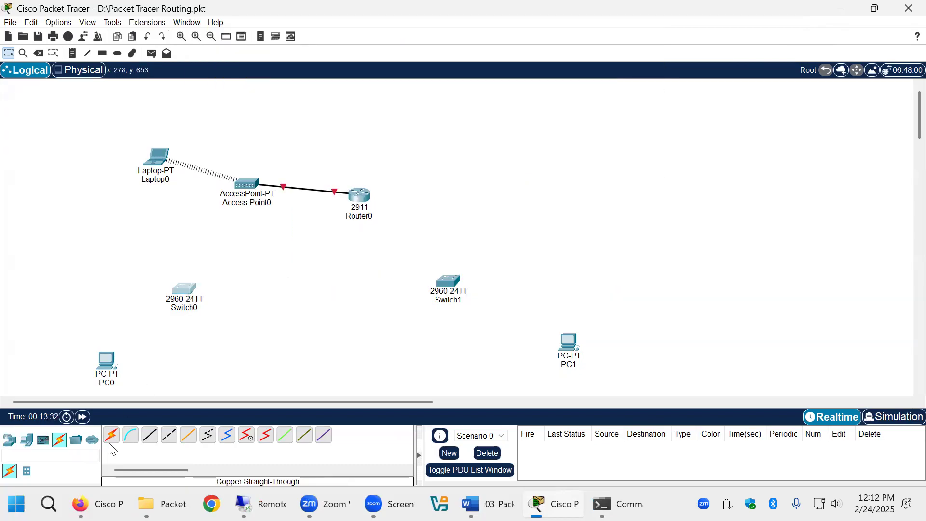
{"action": "left_click", "coordinate": [150, 435]}
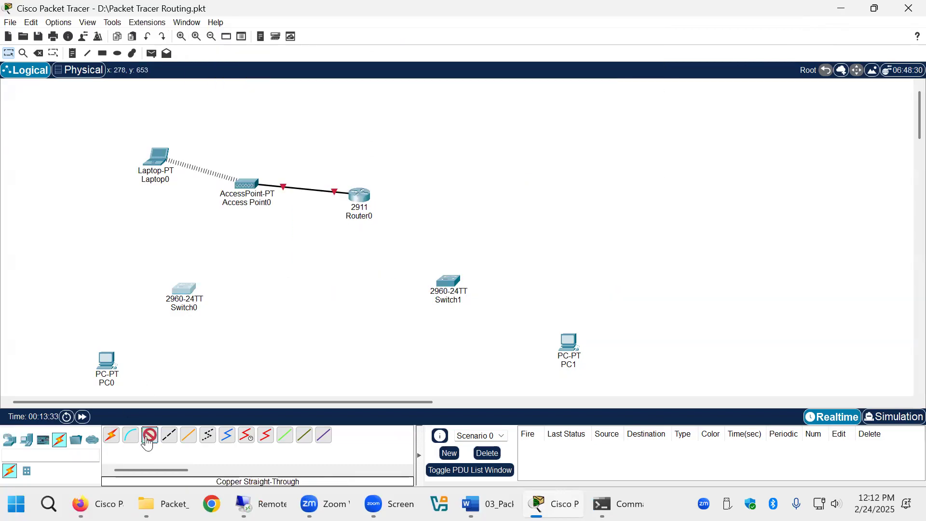
{"action": "left_click", "coordinate": [186, 296]}
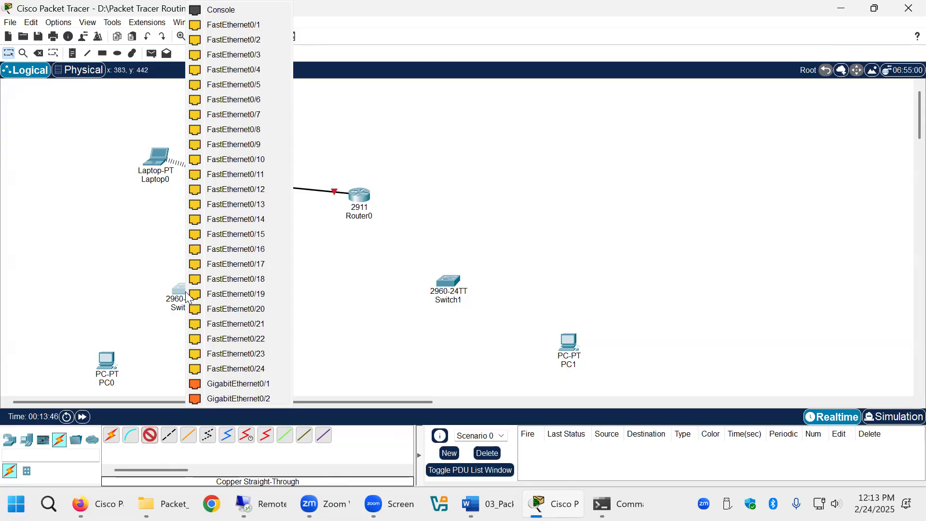
{"action": "left_click", "coordinate": [251, 383]}
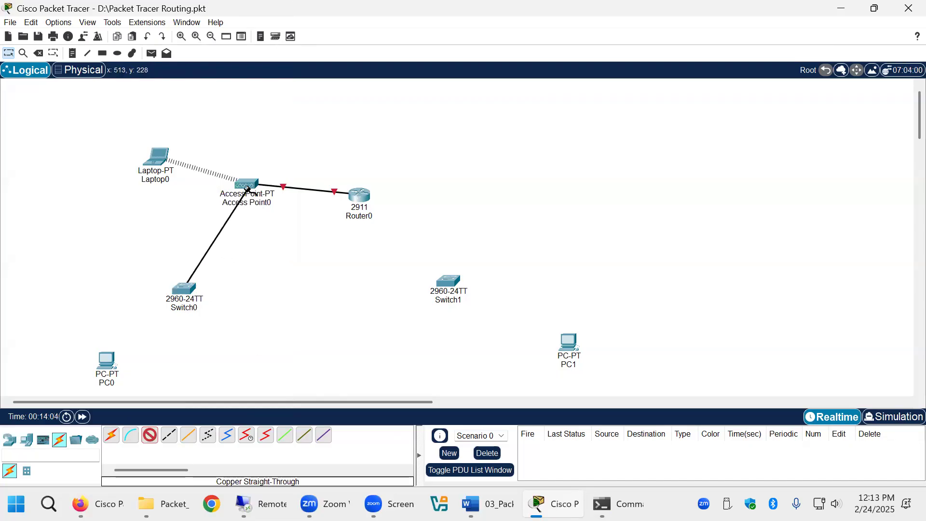
{"action": "left_click", "coordinate": [243, 186]}
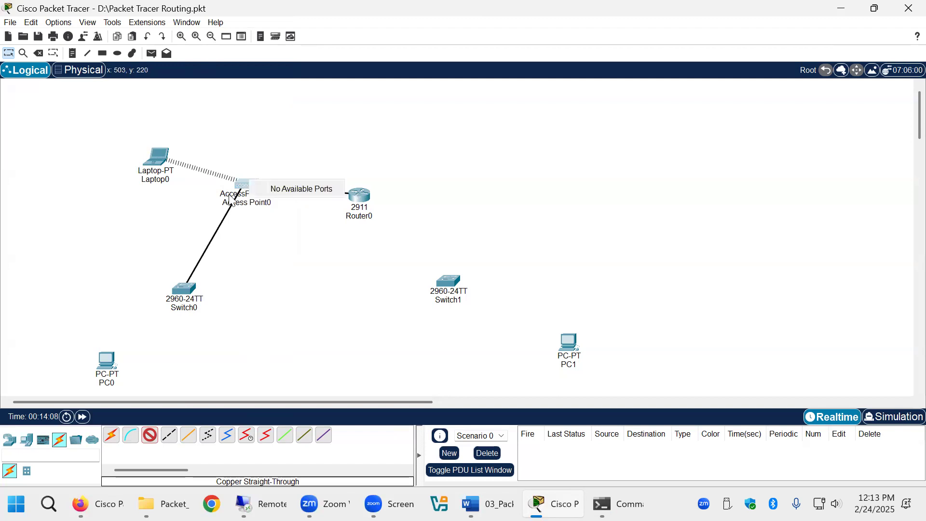
{"action": "left_click", "coordinate": [224, 213]}
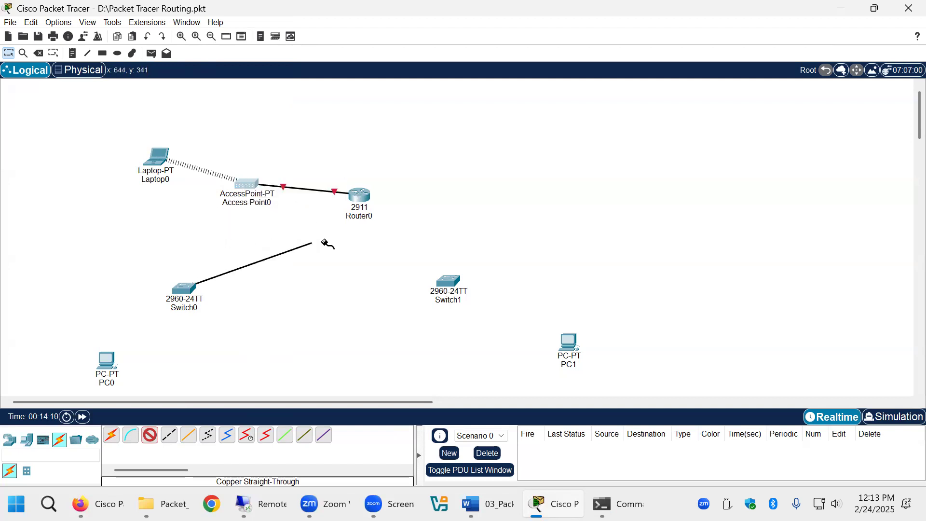
{"action": "left_click", "coordinate": [359, 195]}
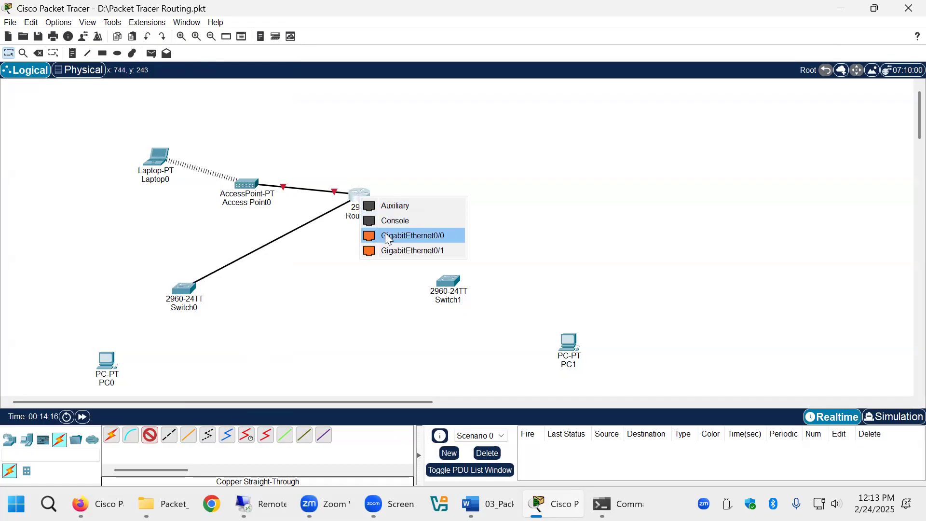
{"action": "left_click", "coordinate": [385, 235]}
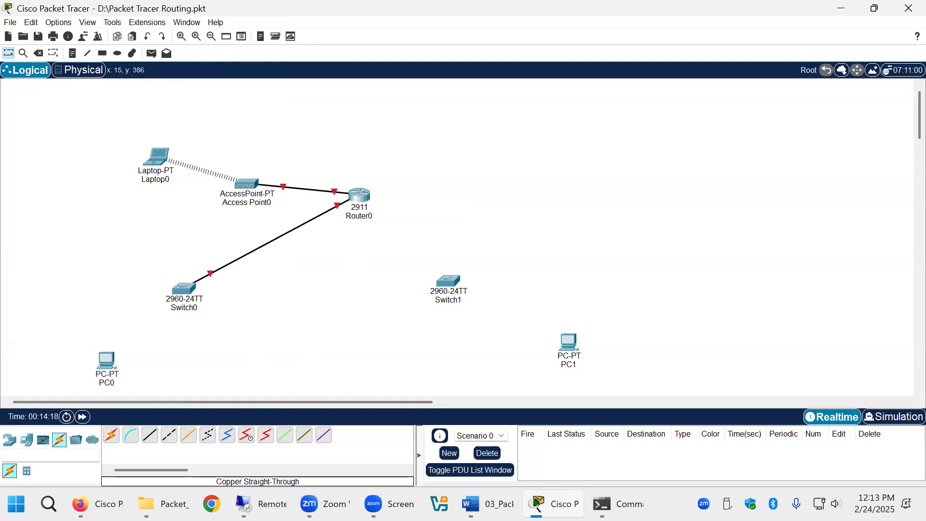
- Switch to the Word document 03_Packet_Tracer_Routing.docx and examine the port connections in the sample topology diagram
{"action": "key", "text": "alt+Tab"}
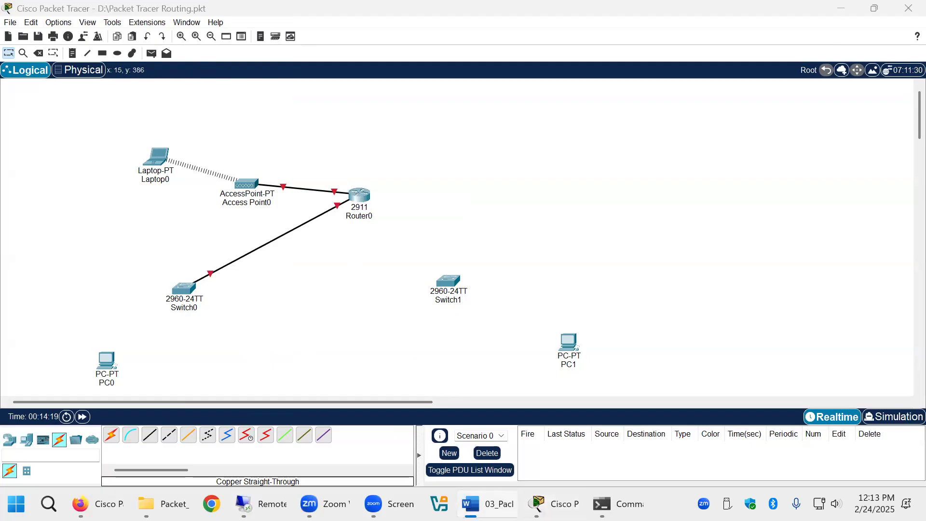
{"action": "scroll", "coordinate": [527, 333], "scroll_direction": "down", "scroll_amount": 10}
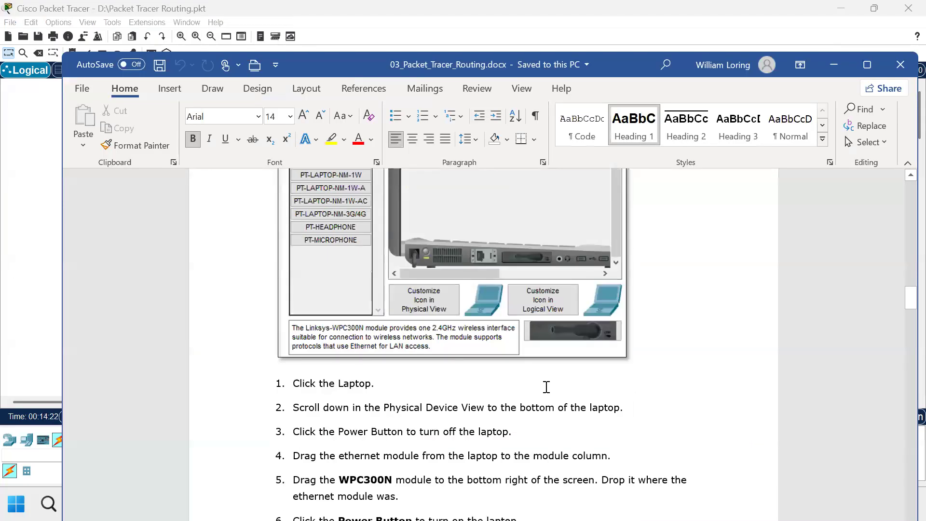
{"action": "scroll", "coordinate": [571, 431], "scroll_direction": "down", "scroll_amount": 3}
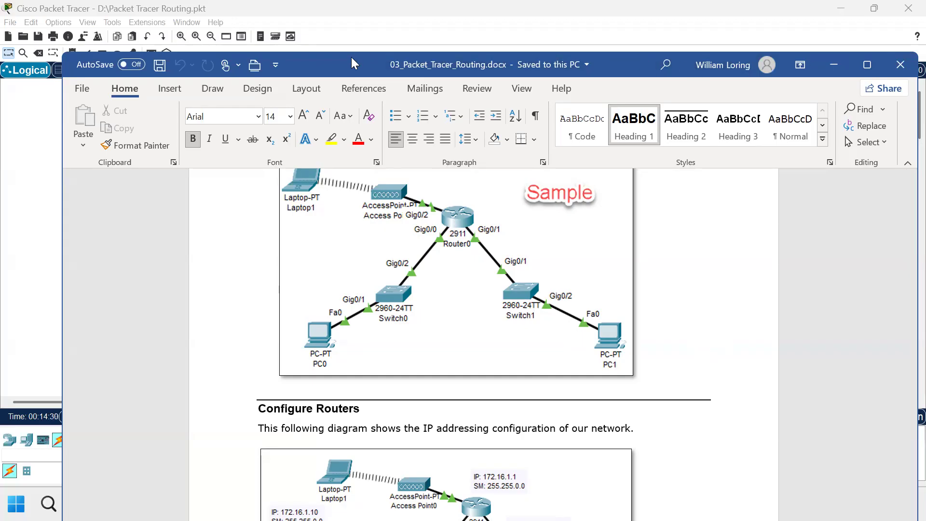
{"action": "left_click_drag", "start_coordinate": [345, 65], "coordinate": [0, 64]}
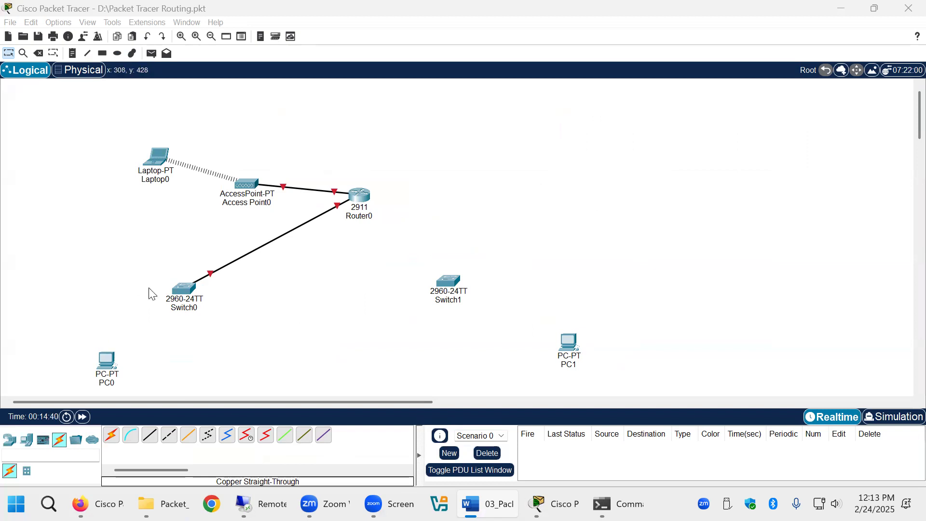
- Connect PC0's FastEthernet0 to Switch0's GigabitEthernet0/2 with a copper straight-through cable
{"action": "left_click", "coordinate": [155, 442]}
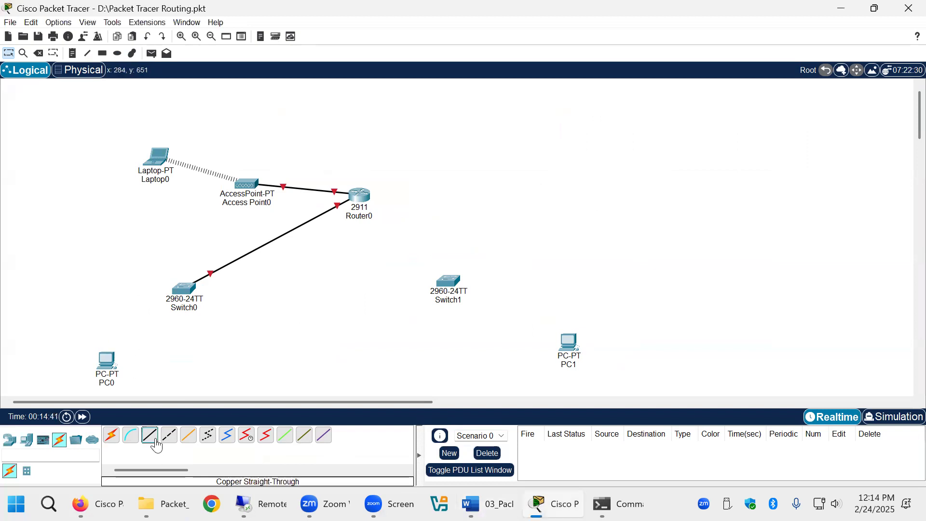
{"action": "left_click", "coordinate": [107, 357]}
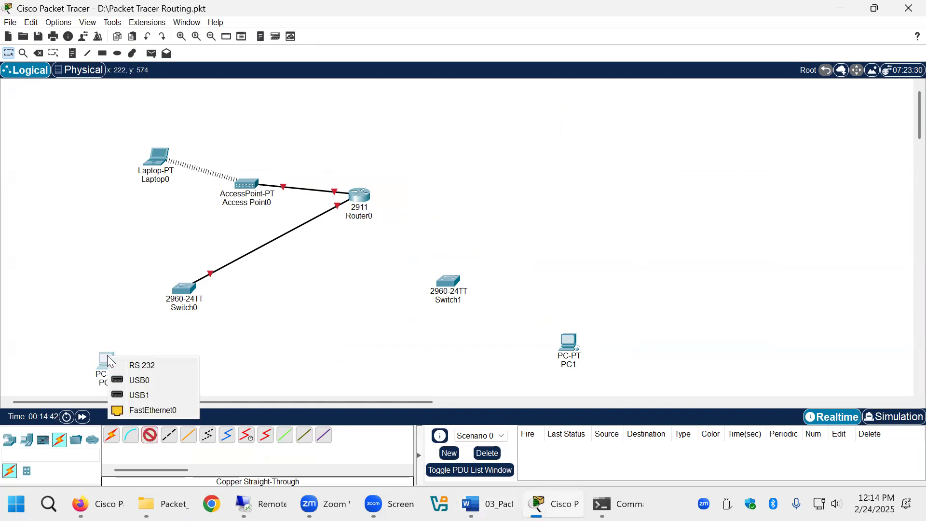
{"action": "left_click", "coordinate": [151, 408]}
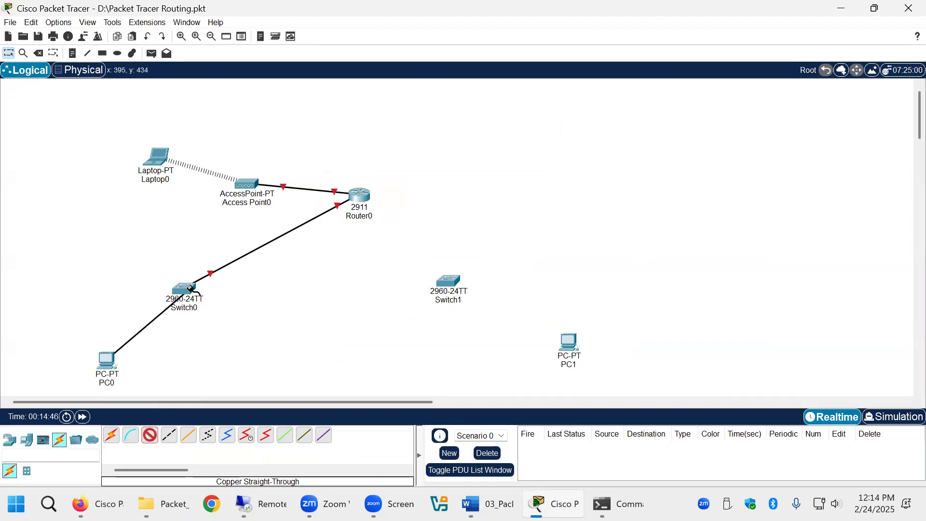
{"action": "left_click", "coordinate": [191, 289]}
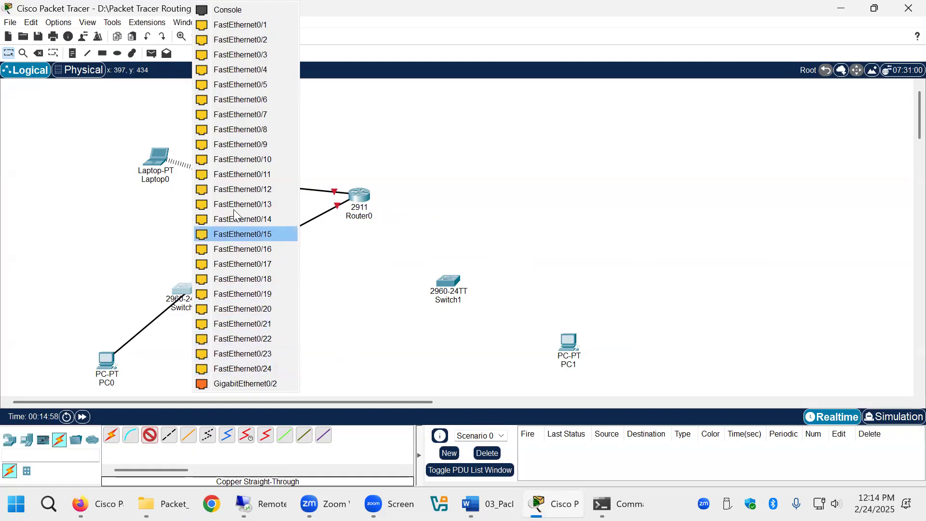
{"action": "left_click", "coordinate": [248, 381]}
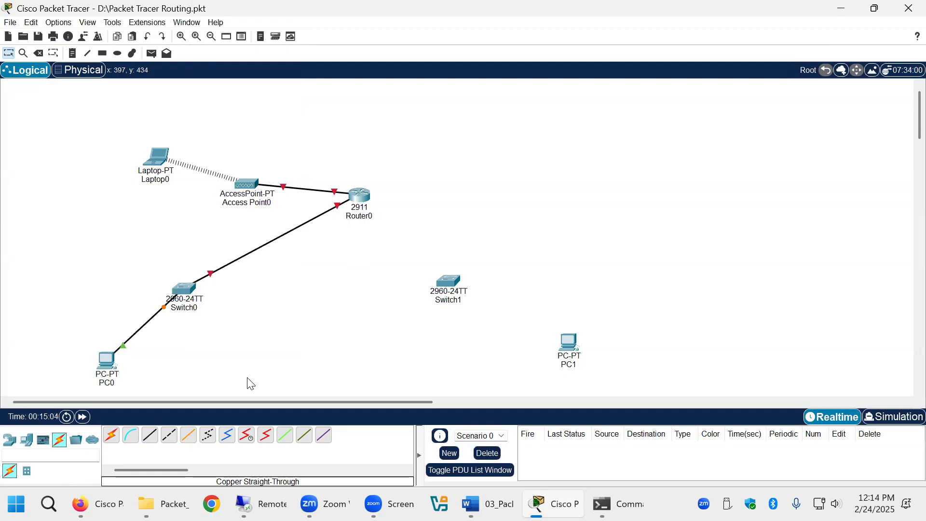
- Connect Switch1's GigabitEthernet0/1 to Router0's GigabitEthernet0/1 with a copper straight-through cable
{"action": "left_click", "coordinate": [153, 440]}
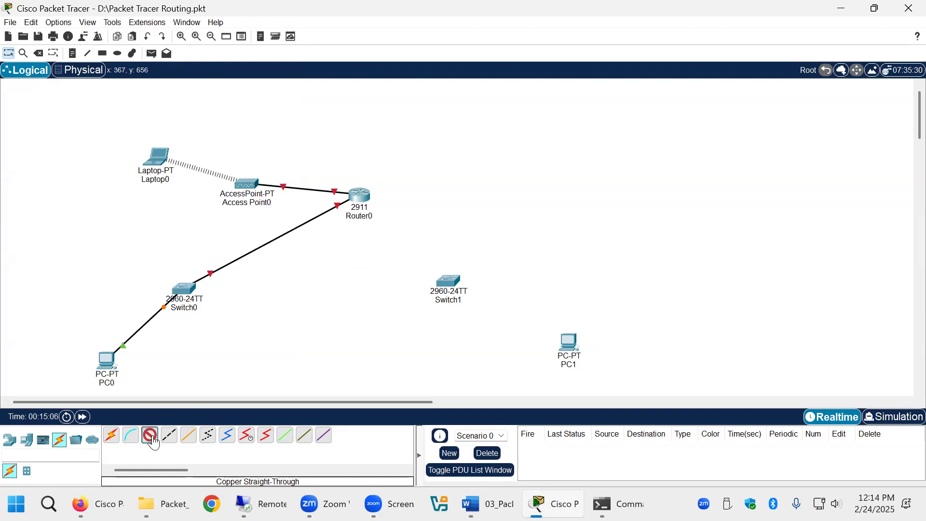
{"action": "left_click", "coordinate": [450, 290]}
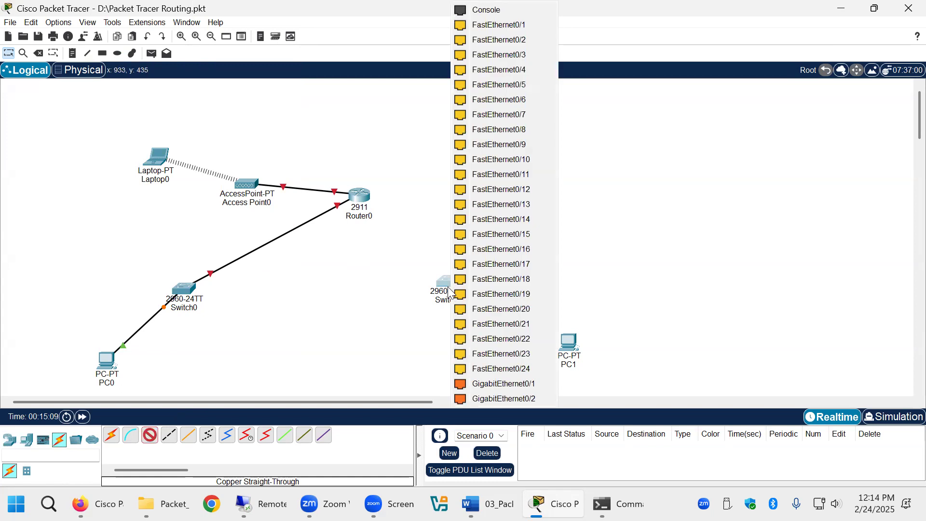
{"action": "left_click", "coordinate": [490, 384]}
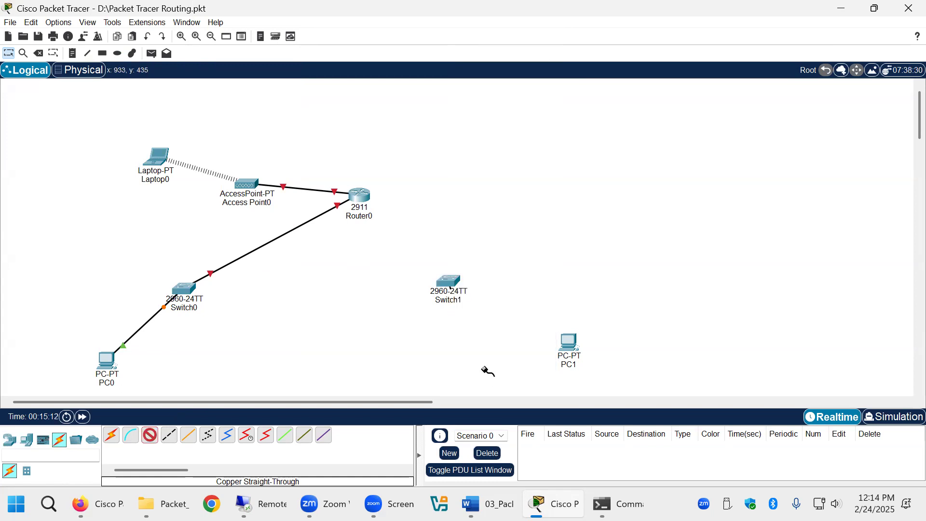
{"action": "left_click", "coordinate": [363, 192]}
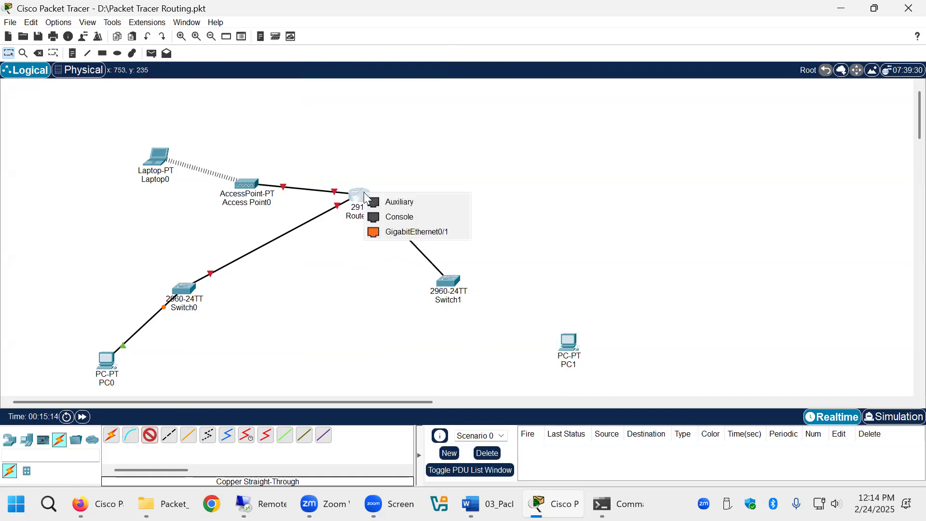
{"action": "left_click", "coordinate": [397, 233]}
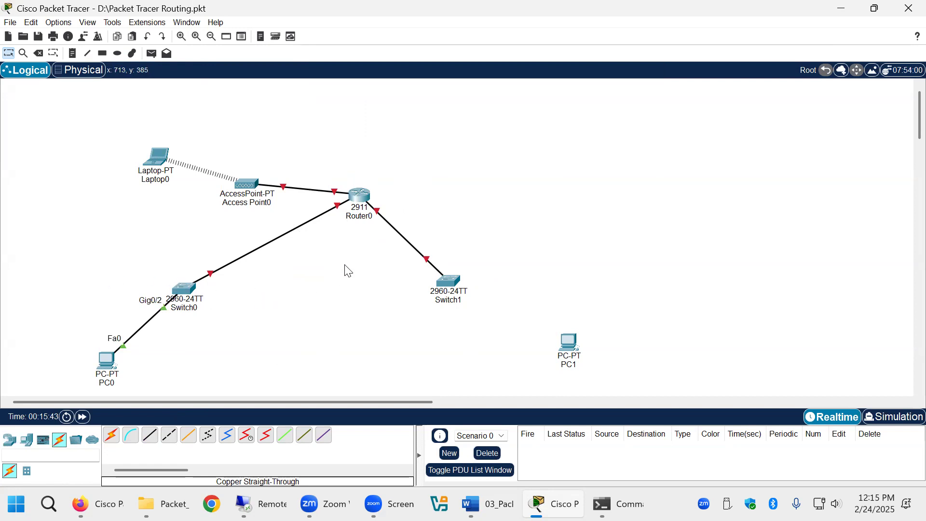
- Connect Switch1 to PC1's FastEthernet0 with a copper straight-through cable
{"action": "left_click", "coordinate": [147, 433]}
{"action": "left_click", "coordinate": [450, 288]}
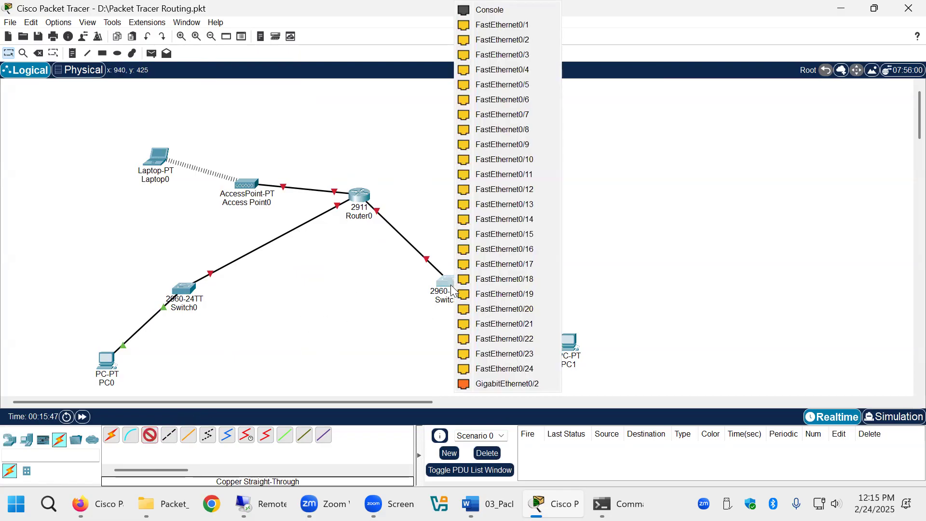
{"action": "left_click", "coordinate": [492, 362]}
{"action": "left_click", "coordinate": [566, 342]}
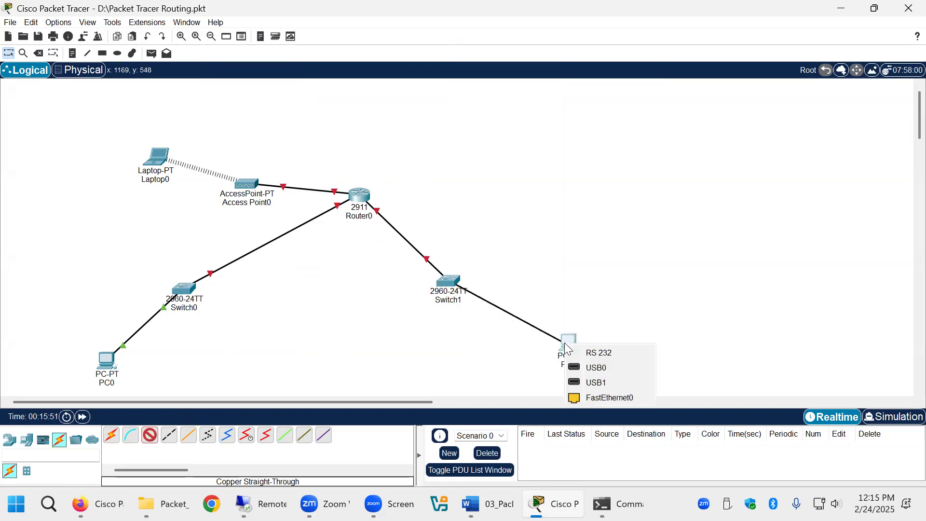
{"action": "left_click", "coordinate": [586, 398]}
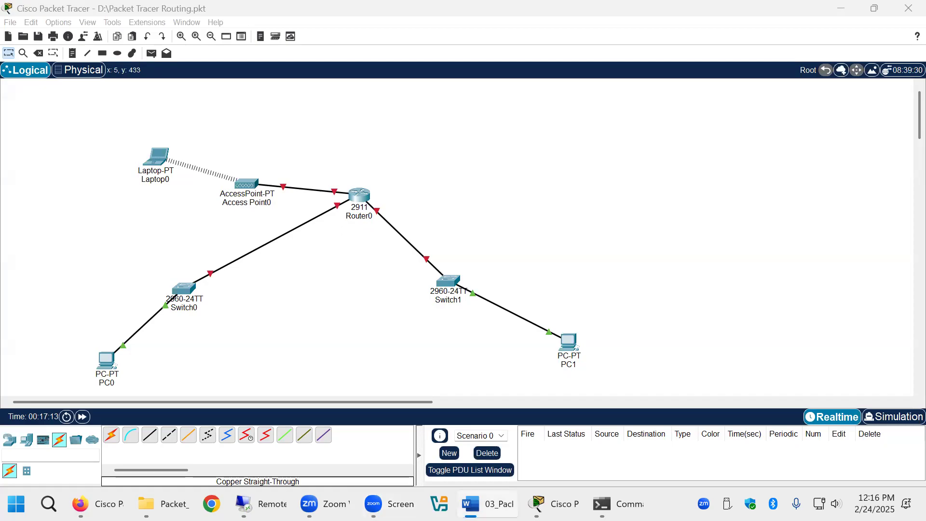
- Switch to the Word document 03_Packet_Tracer_Routing.docx and examine the port connection sample and the IP addressing diagram under Configure Routers
{"action": "scroll", "coordinate": [764, 244], "scroll_direction": "down", "scroll_amount": 15}
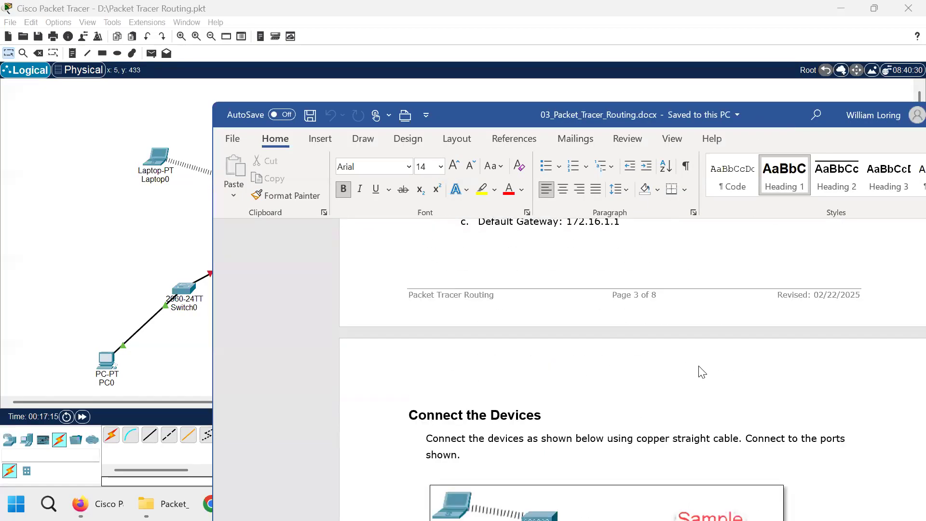
{"action": "scroll", "coordinate": [699, 368], "scroll_direction": "down", "scroll_amount": 3}
{"action": "scroll", "coordinate": [700, 368], "scroll_direction": "up", "scroll_amount": 3}
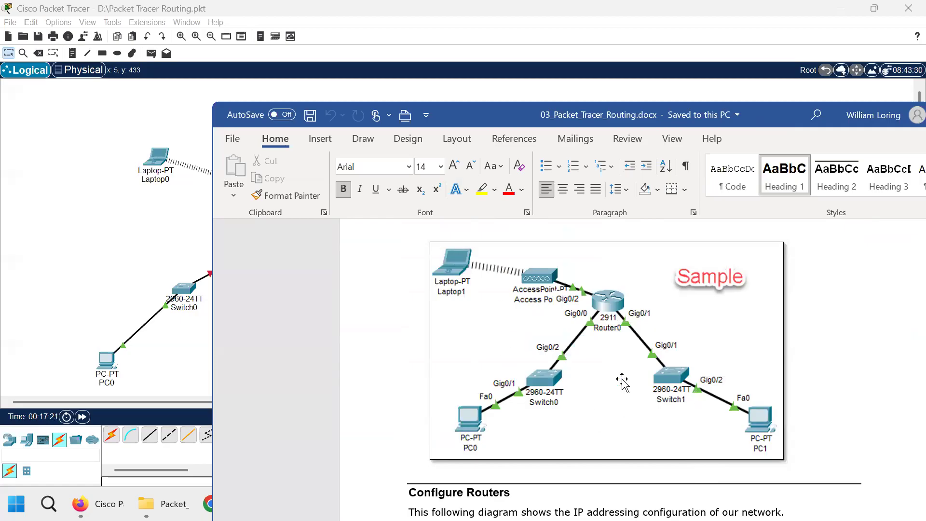
{"action": "scroll", "coordinate": [622, 381], "scroll_direction": "down", "scroll_amount": 3}
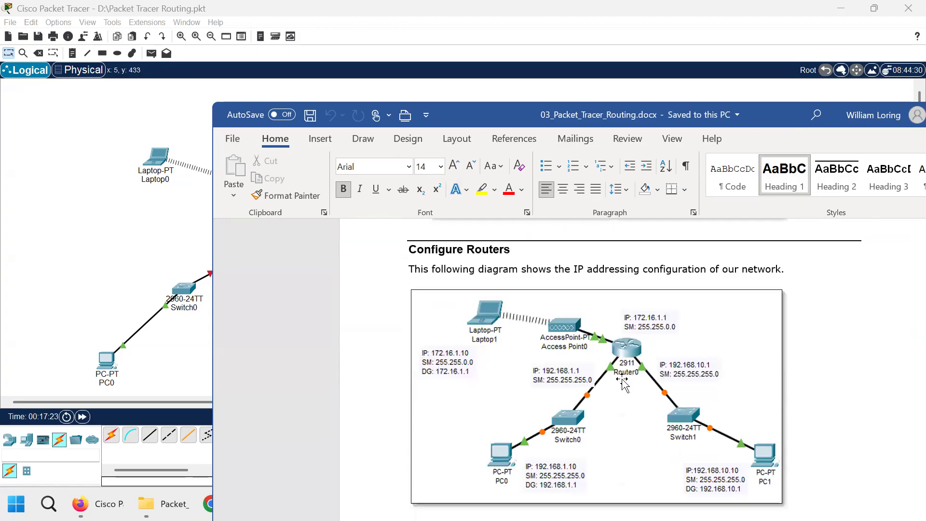
{"action": "scroll", "coordinate": [622, 381], "scroll_direction": "down", "scroll_amount": 1}
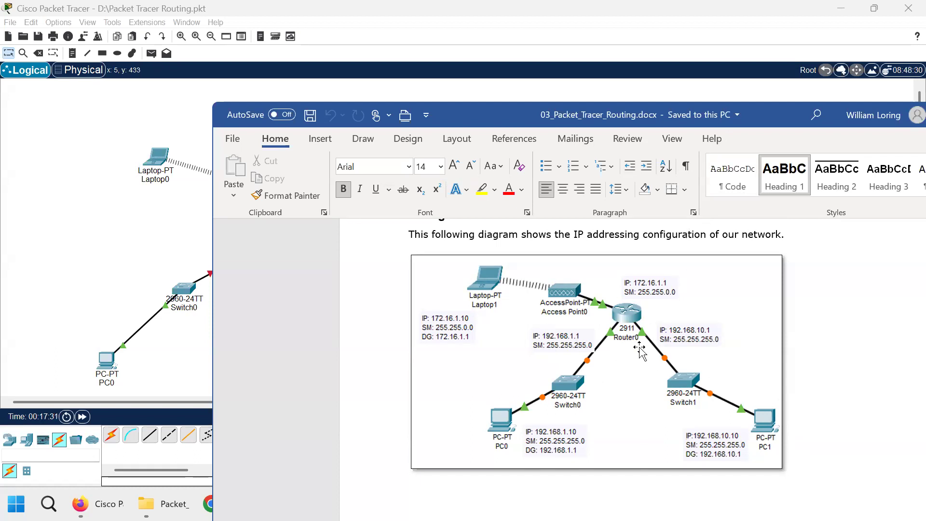
{"action": "scroll", "coordinate": [641, 338], "scroll_direction": "up", "scroll_amount": 6}
{"action": "scroll", "coordinate": [641, 338], "scroll_direction": "up", "scroll_amount": 4}
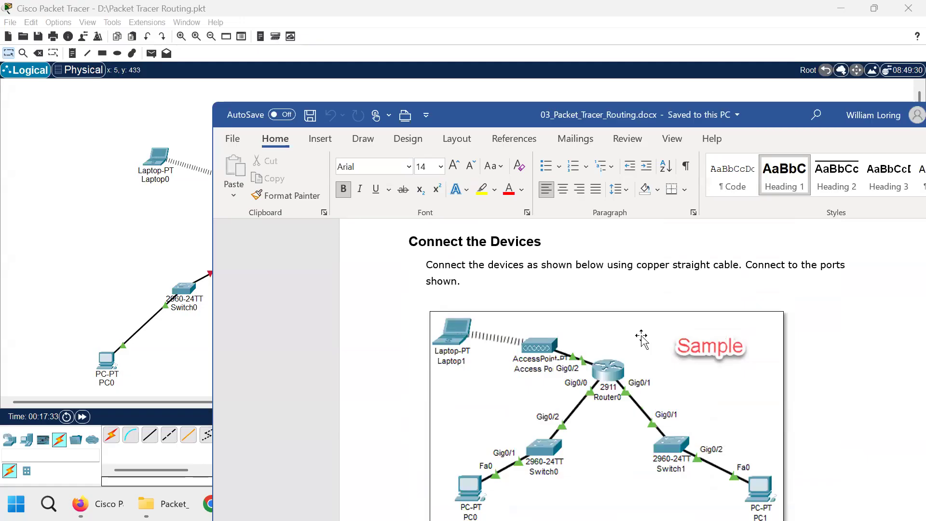
{"action": "scroll", "coordinate": [642, 338], "scroll_direction": "down", "scroll_amount": 1}
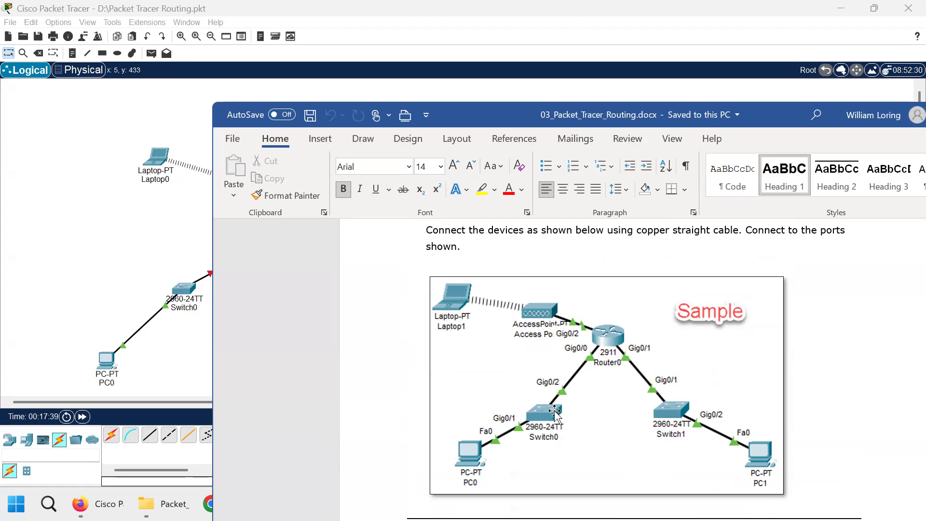
{"action": "scroll", "coordinate": [712, 399], "scroll_direction": "down", "scroll_amount": 10}
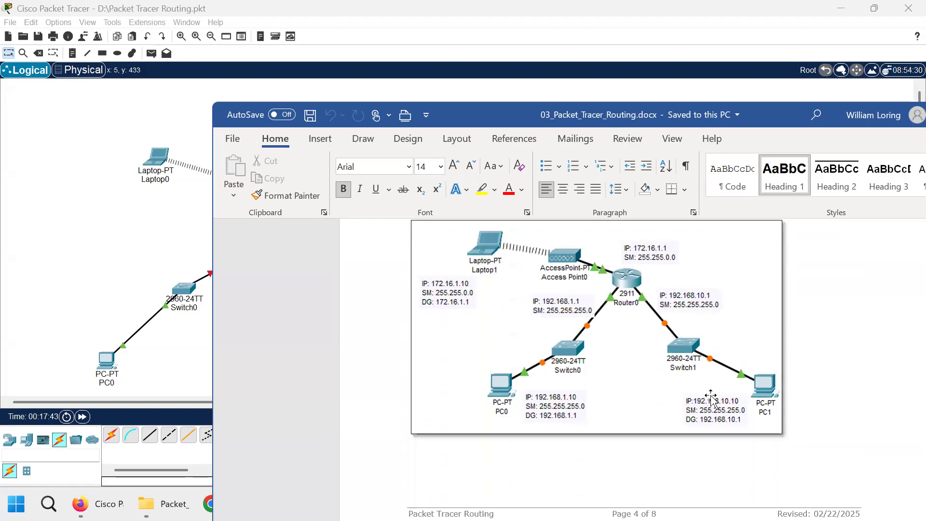
{"action": "scroll", "coordinate": [711, 397], "scroll_direction": "up", "scroll_amount": 7}
{"action": "scroll", "coordinate": [710, 396], "scroll_direction": "down", "scroll_amount": 3}
{"action": "scroll", "coordinate": [710, 396], "scroll_direction": "down", "scroll_amount": 3}
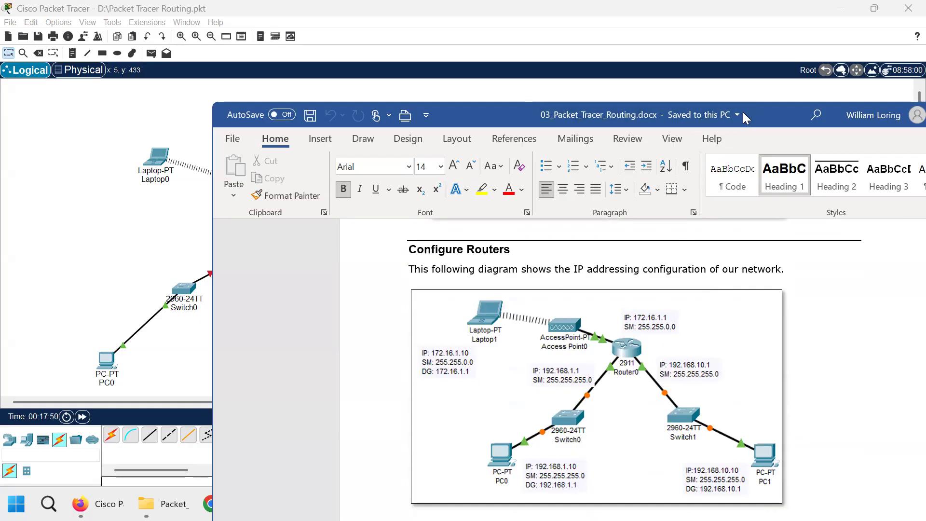
{"action": "left_click_drag", "start_coordinate": [743, 113], "coordinate": [925, 114]}
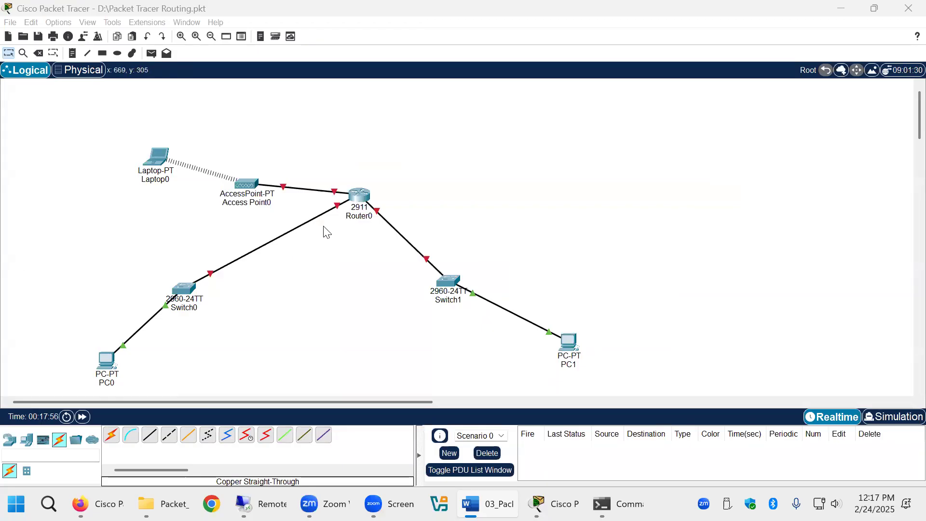
- Open Router0's configuration in Packet Tracer and give GigabitEthernet0/0 the IPv4 address 192.168.1.1 with subnet mask 255.255.255.0
{"action": "double_click", "coordinate": [355, 197]}
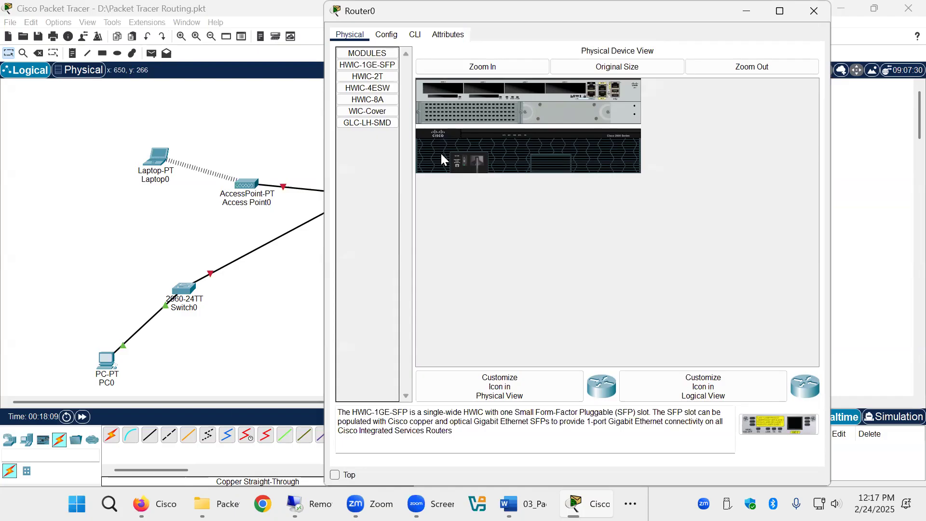
{"action": "left_click", "coordinate": [387, 35]}
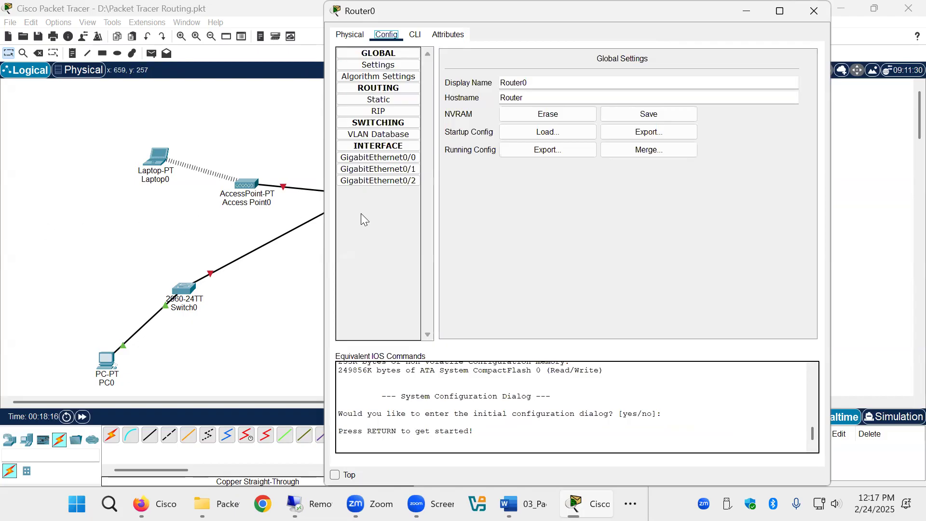
{"action": "left_click", "coordinate": [381, 159]}
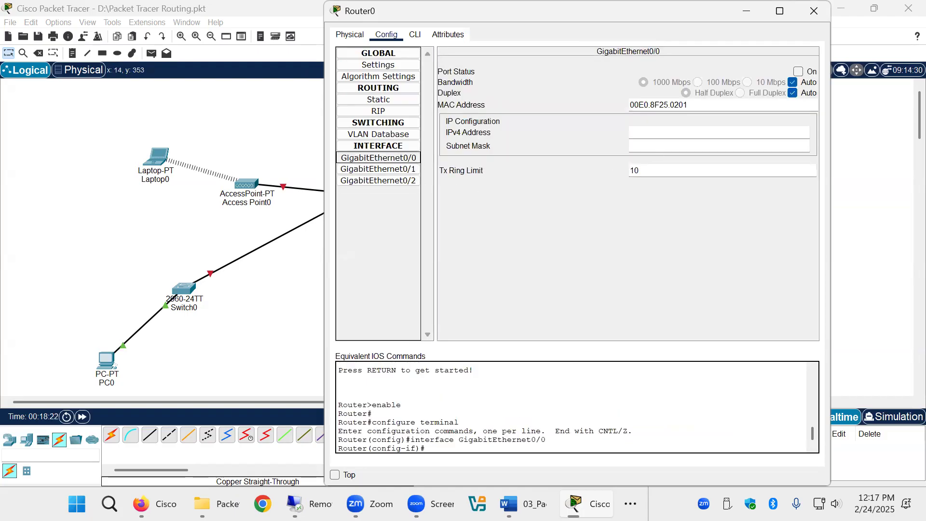
{"action": "left_click", "coordinate": [635, 135]}
{"action": "type", "text": "19"}
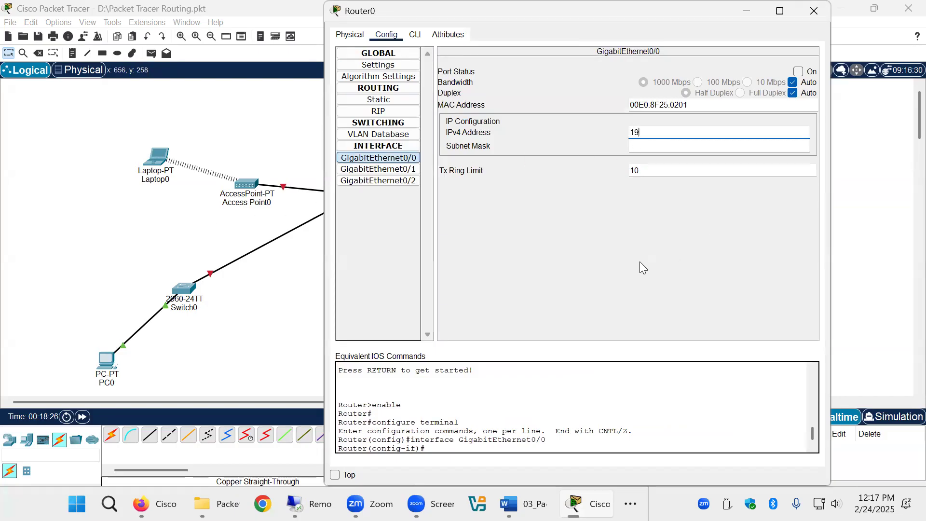
{"action": "type", "text": "2.168.1.1"}
{"action": "key", "text": "Tab"}
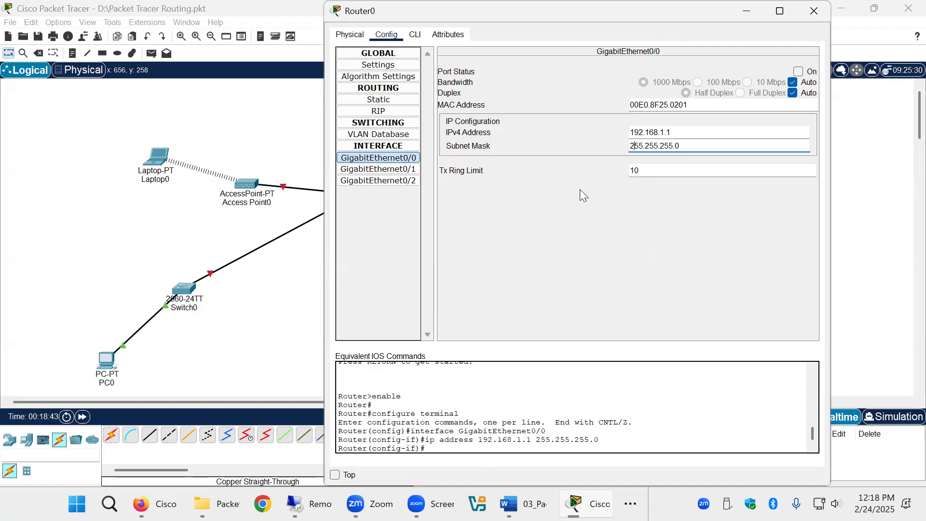
{"action": "left_click", "coordinate": [675, 134]}
- Turn on the port status of Router0's GigabitEthernet0/0 interface
{"action": "left_click_drag", "start_coordinate": [619, 14], "coordinate": [754, 41]}
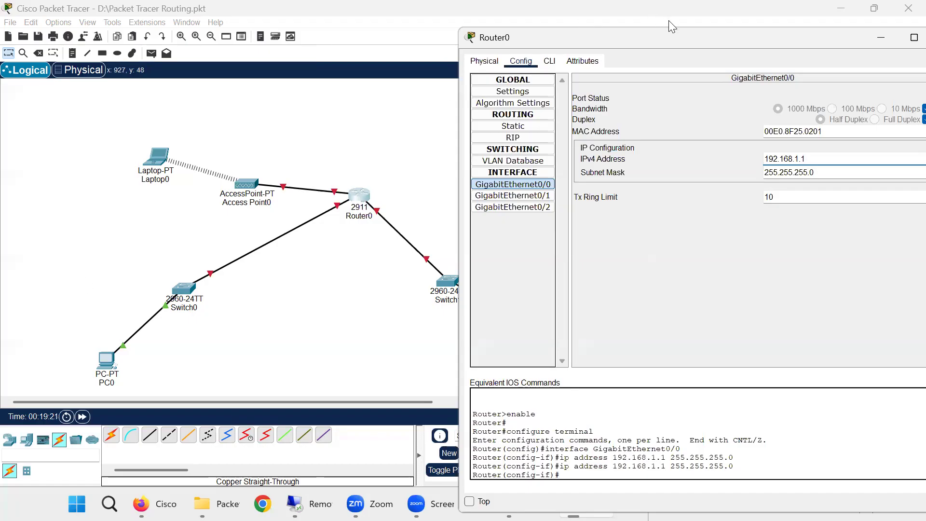
{"action": "left_click_drag", "start_coordinate": [652, 32], "coordinate": [515, 25]}
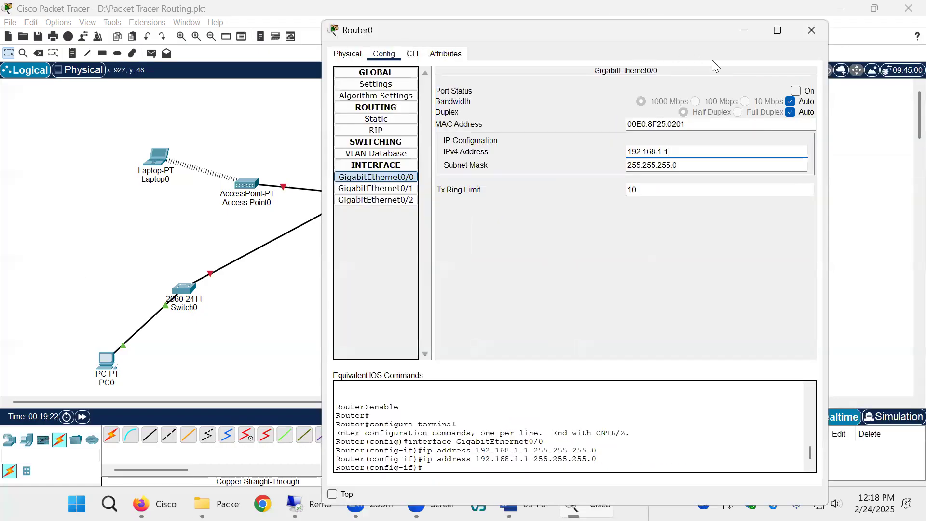
{"action": "left_click", "coordinate": [796, 91]}
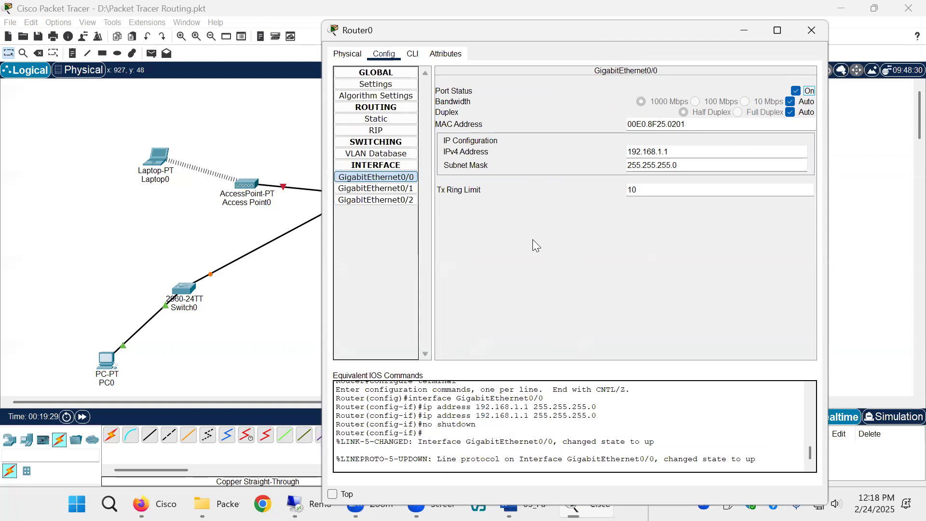
- Turn on Router0's GigabitEthernet0/1 and give it the IPv4 address 192.168.10.1 with subnet mask 255.255.255.0
{"action": "left_click", "coordinate": [385, 189]}
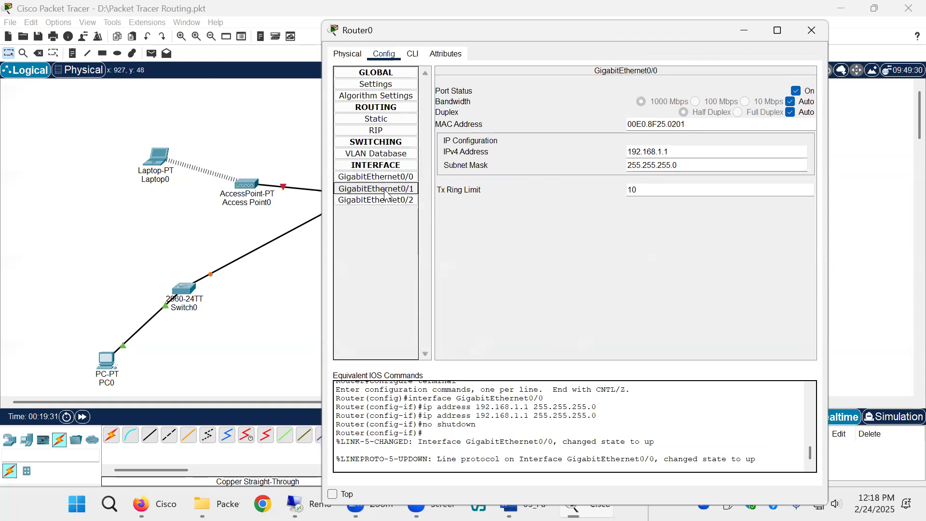
{"action": "left_click", "coordinate": [797, 92]}
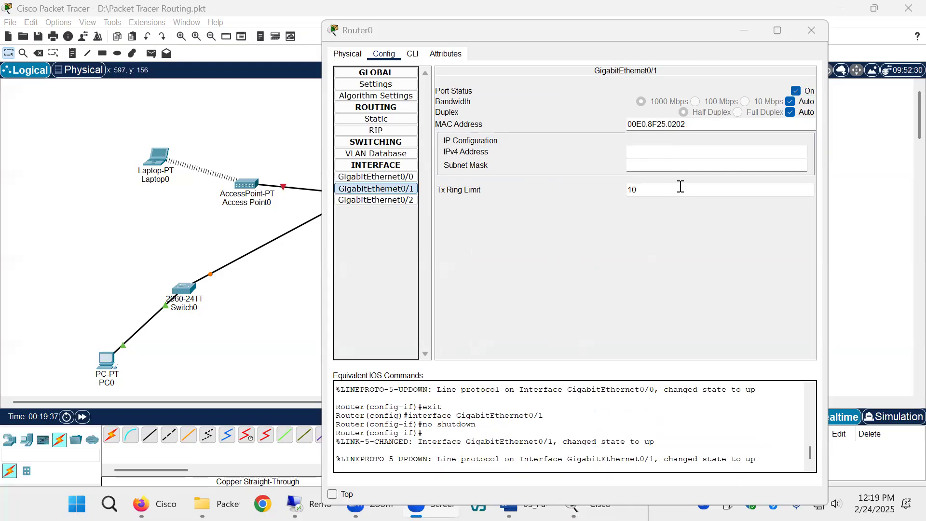
{"action": "left_click", "coordinate": [645, 152]}
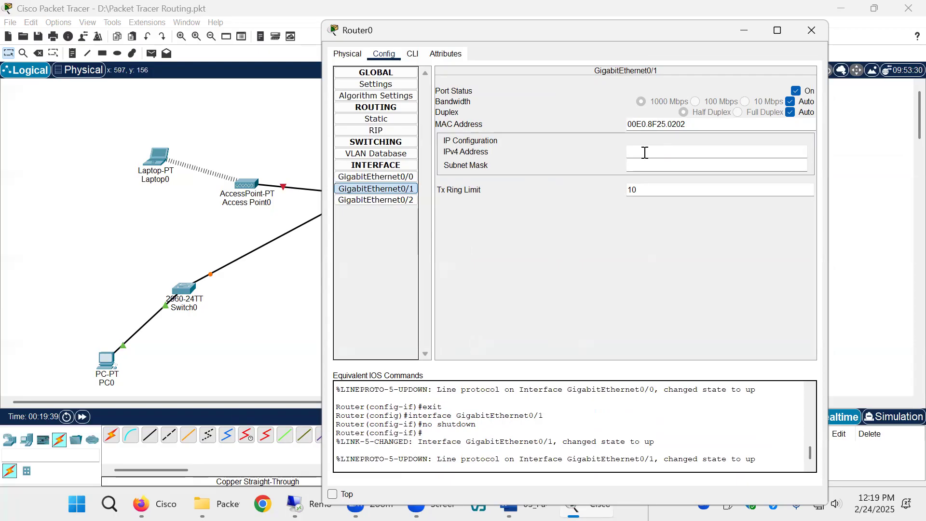
{"action": "type", "text": "192.168.10.1"}
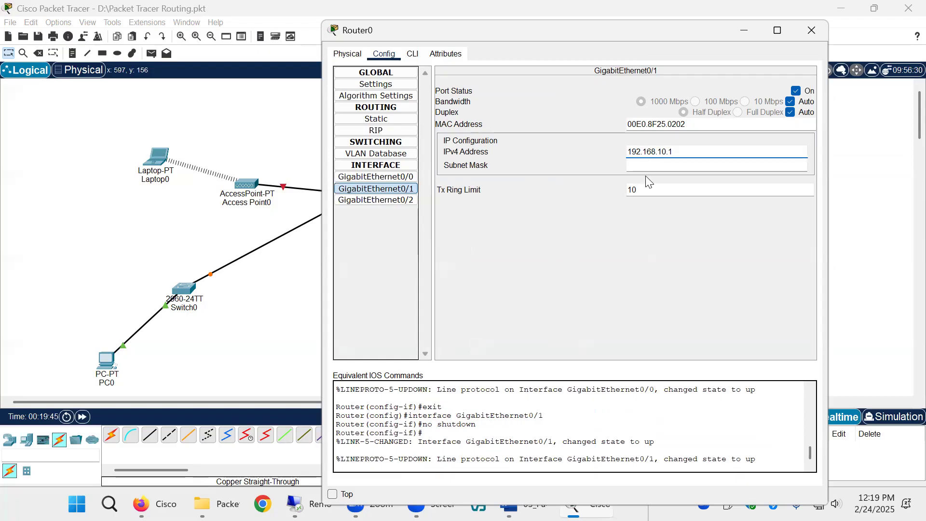
{"action": "left_click", "coordinate": [645, 164]}
{"action": "left_click", "coordinate": [678, 157]}
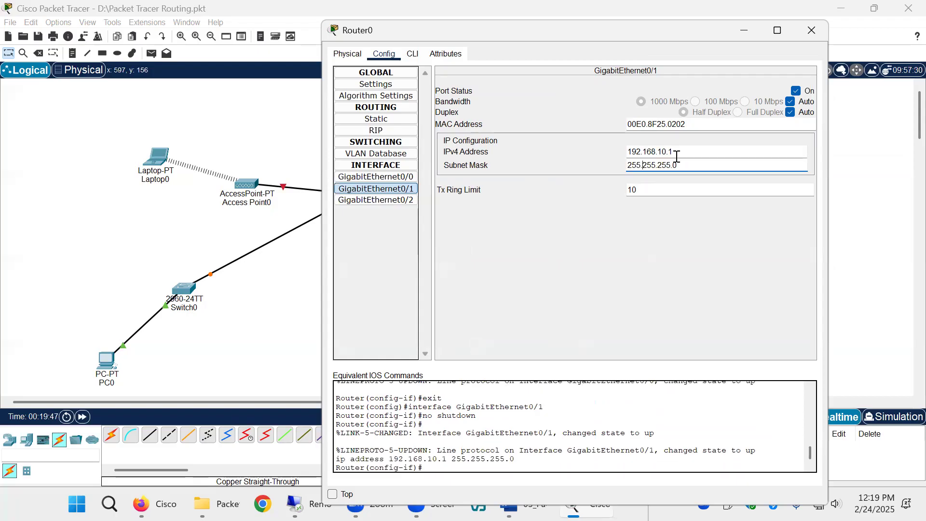
- Turn on Router0's GigabitEthernet0/2 and give it the IPv4 address 172.16.1.1 with subnet mask 255.255.0.0
{"action": "left_click", "coordinate": [390, 201]}
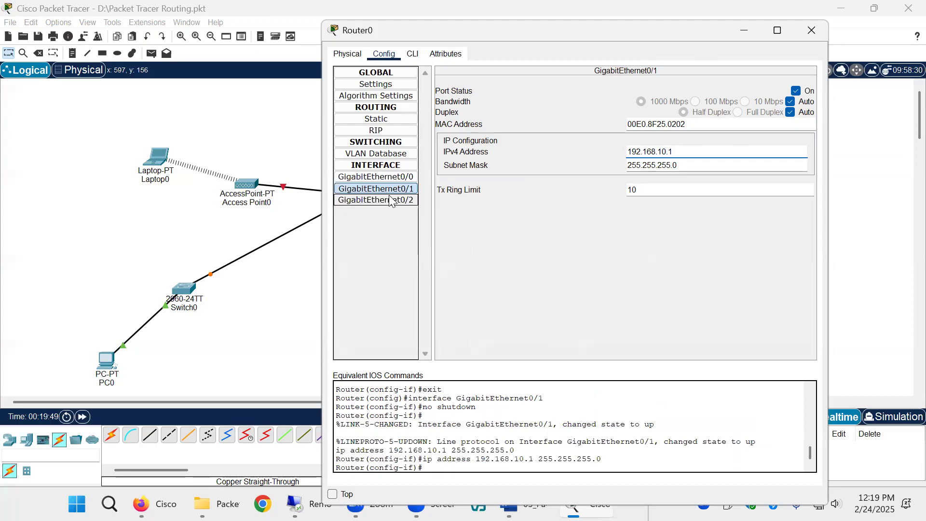
{"action": "left_click", "coordinate": [795, 91]}
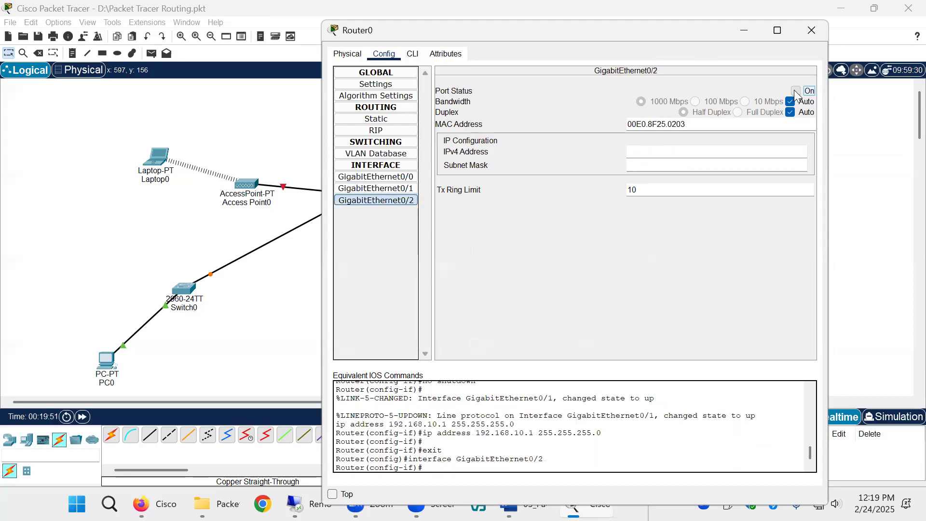
{"action": "left_click", "coordinate": [376, 190]}
{"action": "left_click", "coordinate": [385, 201]}
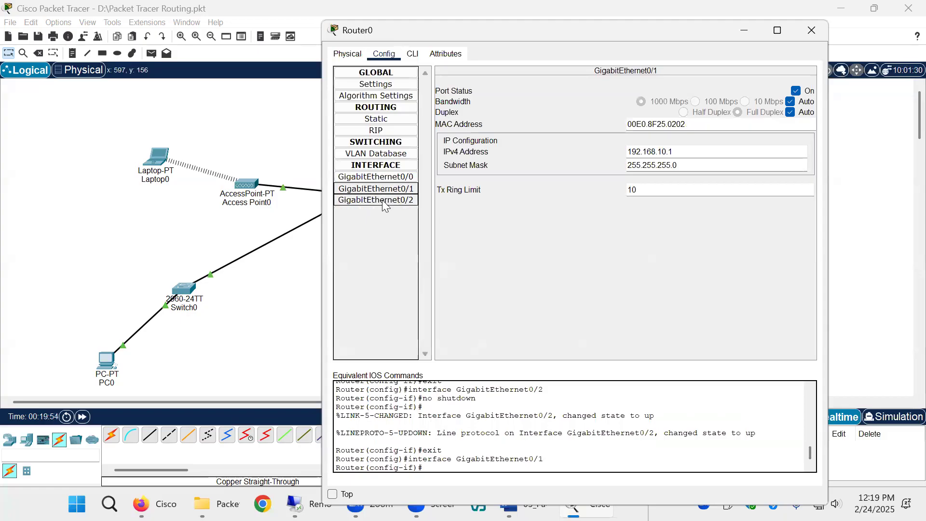
{"action": "left_click", "coordinate": [661, 152]}
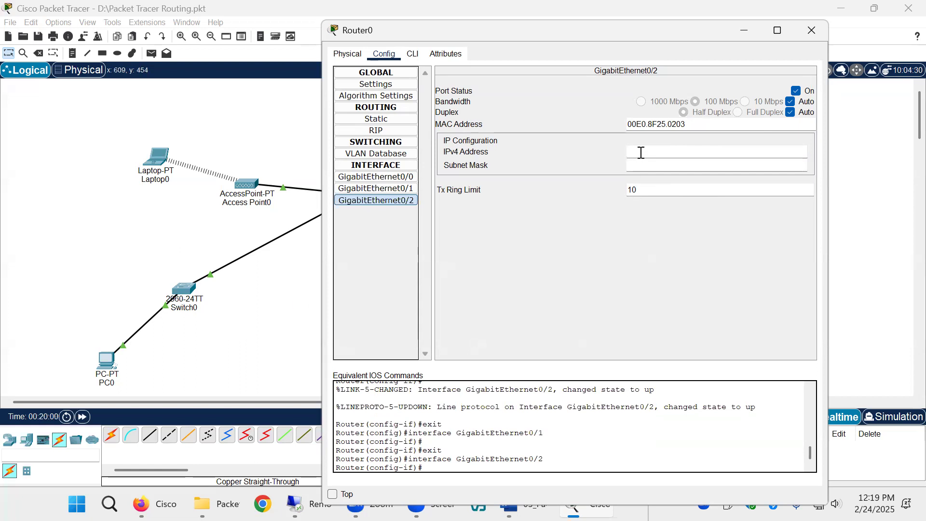
{"action": "type", "text": "172.16.1.1"}
{"action": "left_click", "coordinate": [644, 165]}
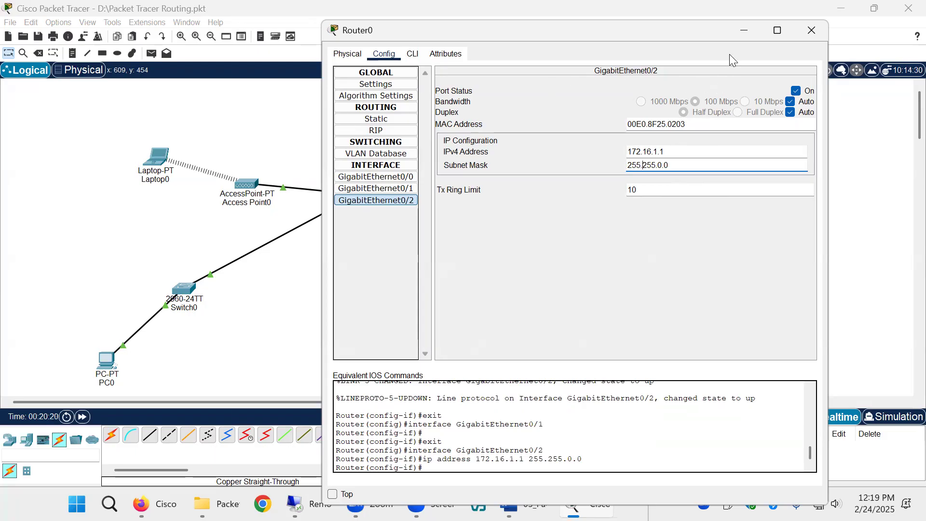
- Close Router0's configuration and run ipconfig /all in Laptop0's command prompt
{"action": "left_click", "coordinate": [807, 27]}
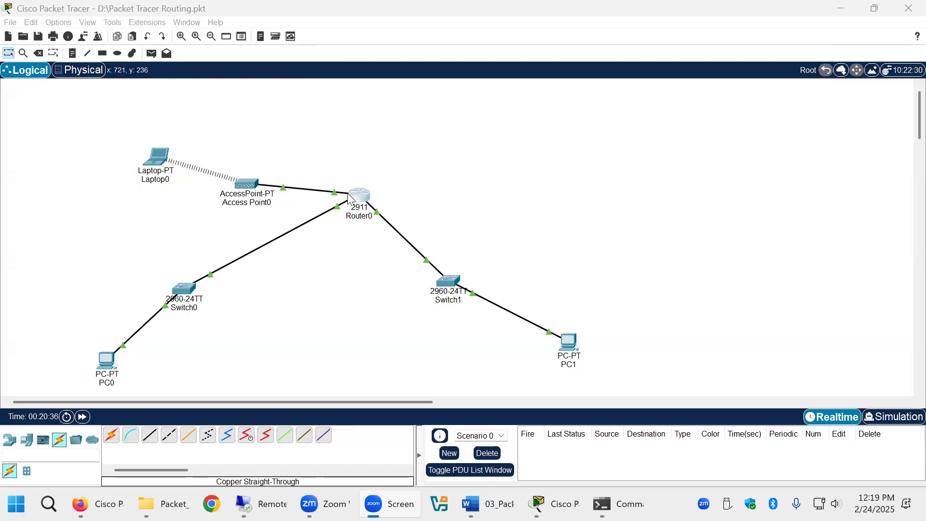
{"action": "left_click", "coordinate": [163, 163]}
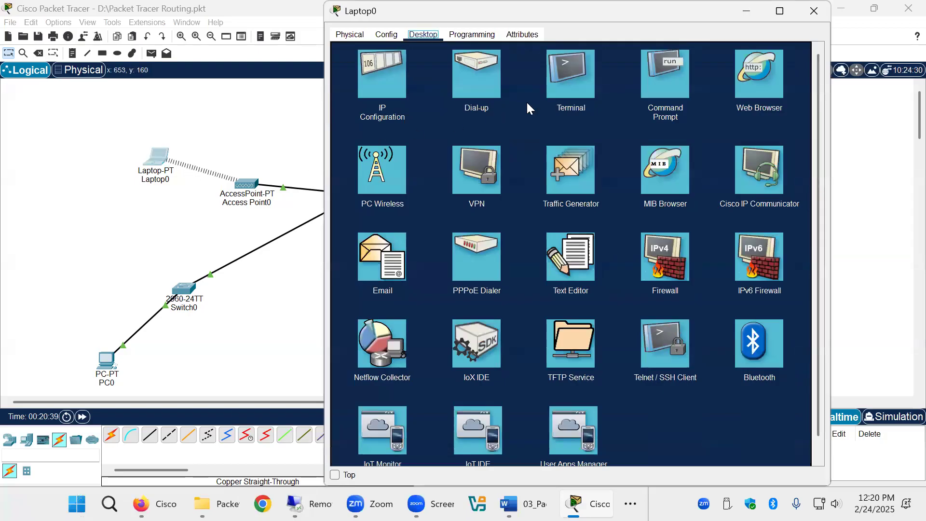
{"action": "left_click", "coordinate": [650, 73]}
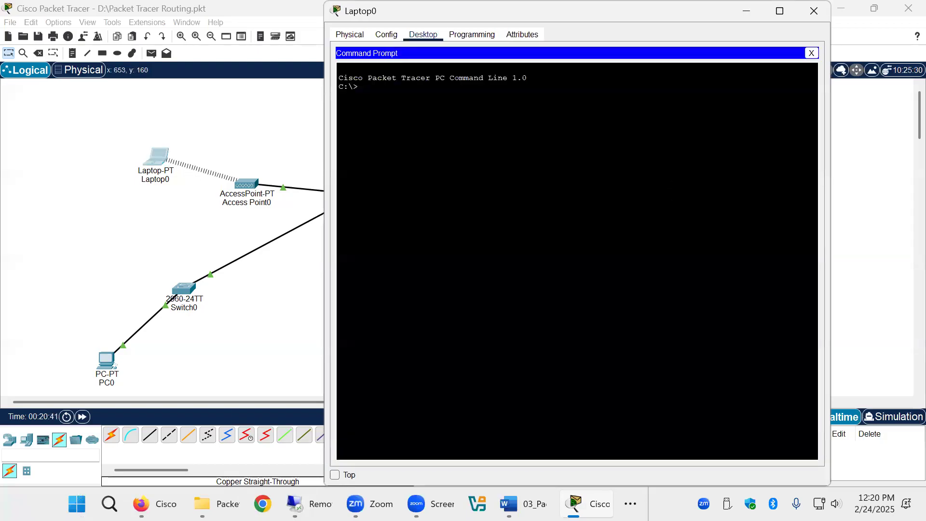
{"action": "type", "text": "ipconfig /all"}
{"action": "key", "text": "Return"}
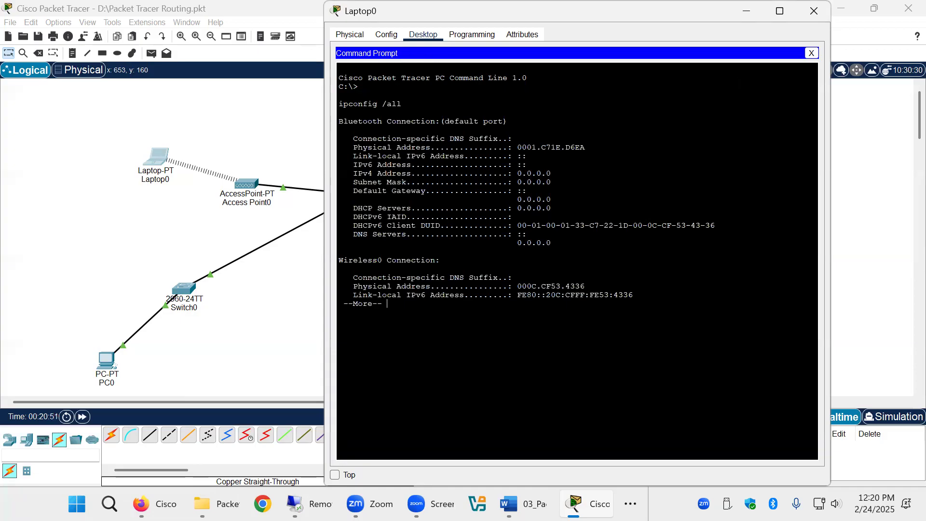
{"action": "left_click", "coordinate": [813, 53]}
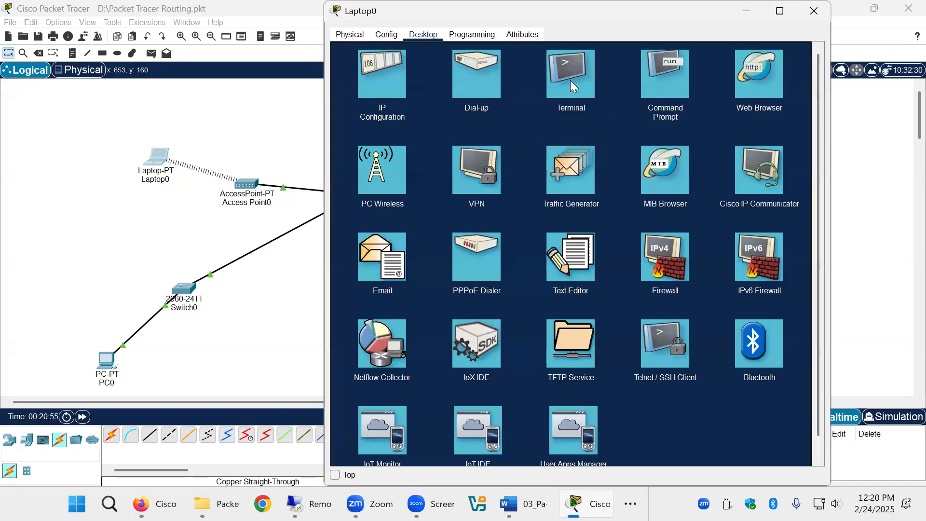
- Review Laptop0's Wireless0 IP configuration and the remaining ipconfig /all output
{"action": "left_click", "coordinate": [362, 72]}
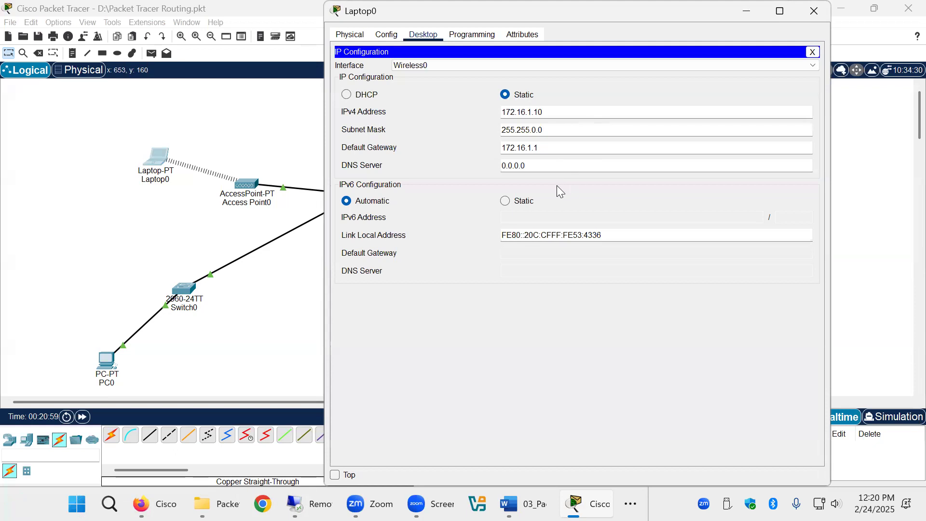
{"action": "left_click", "coordinate": [813, 52]}
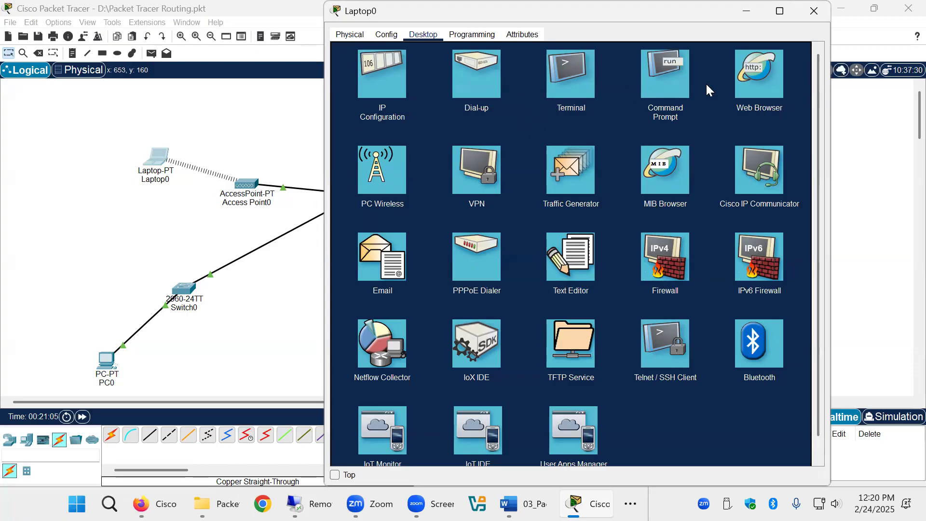
{"action": "left_click", "coordinate": [658, 78]}
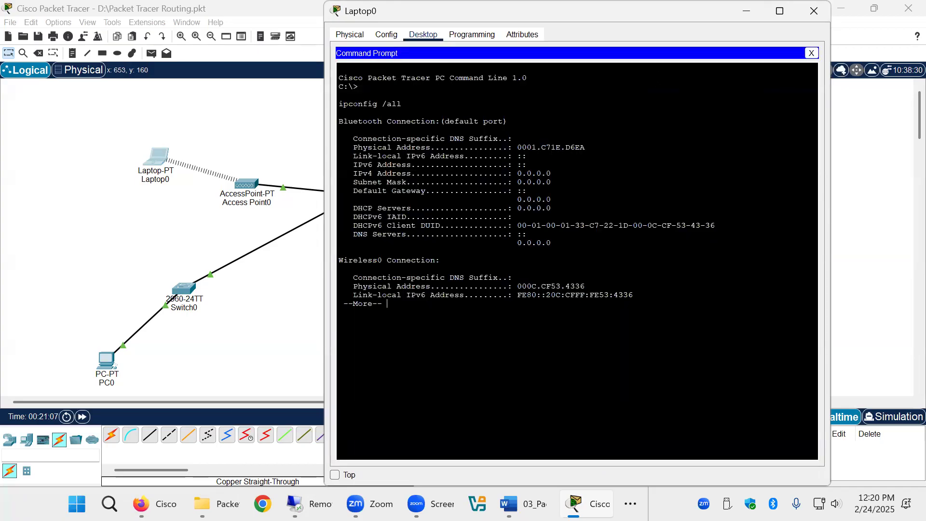
{"action": "key", "text": "space"}
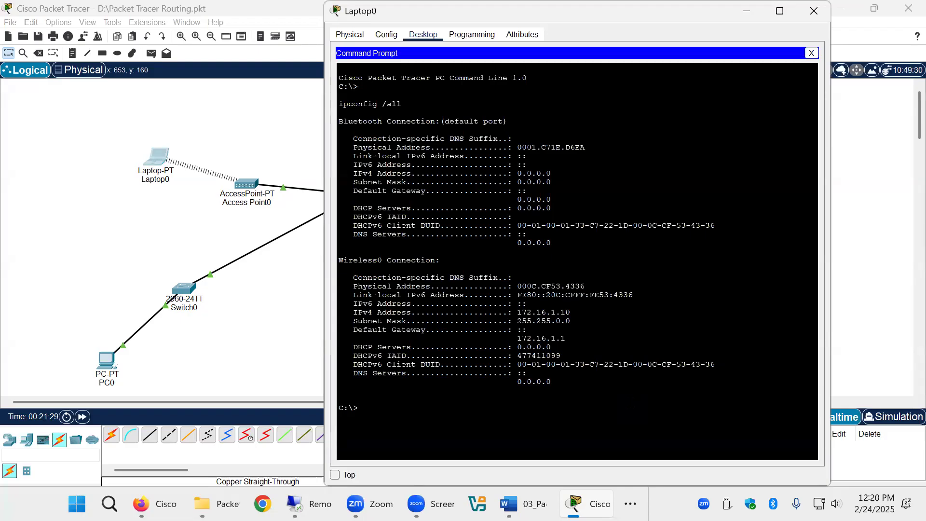
{"action": "left_click_drag", "start_coordinate": [597, 13], "coordinate": [703, 19]}
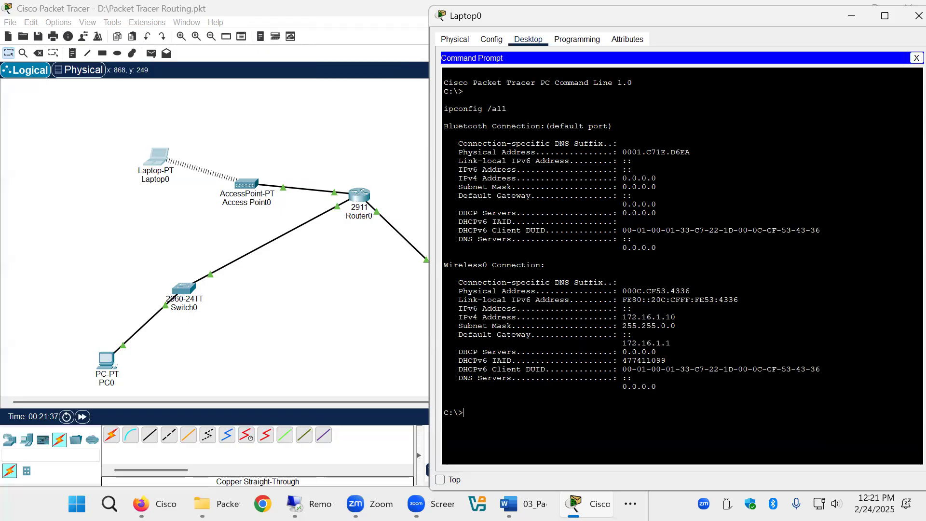
{"action": "left_click", "coordinate": [917, 16]}
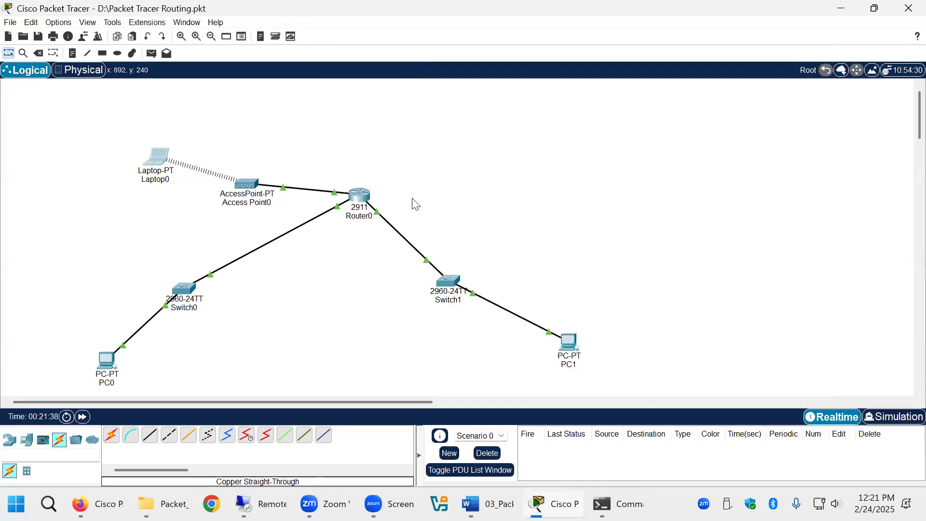
- Review the IPv4 address and subnet mask of Router0's GigabitEthernet0/0, GigabitEthernet0/1 and GigabitEthernet0/2 interfaces
{"action": "left_click", "coordinate": [355, 195]}
{"action": "left_click", "coordinate": [388, 158]}
{"action": "left_click", "coordinate": [684, 132]}
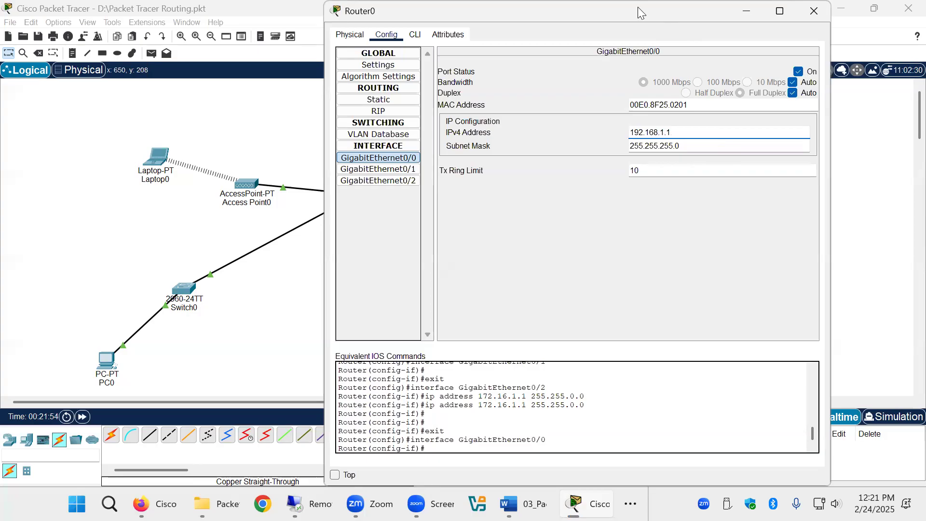
{"action": "left_click_drag", "start_coordinate": [640, 7], "coordinate": [711, 34]}
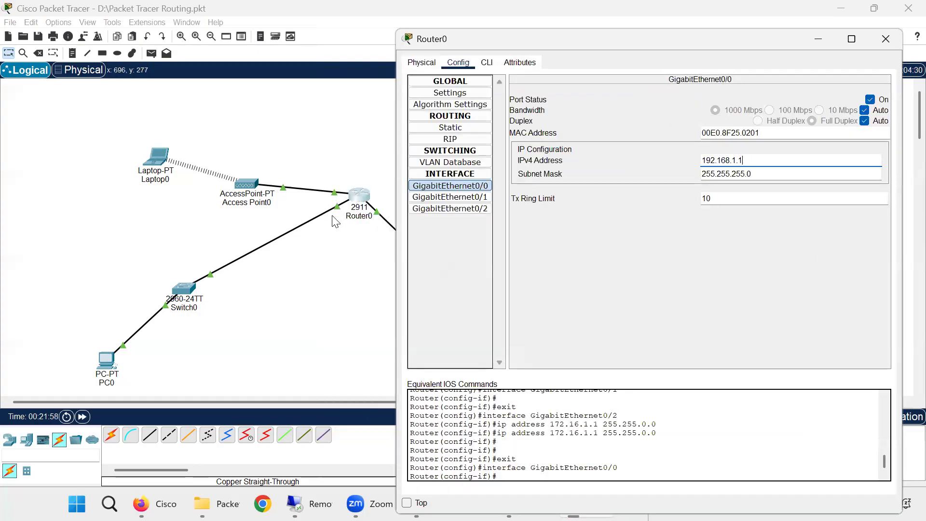
{"action": "left_click", "coordinate": [466, 195]}
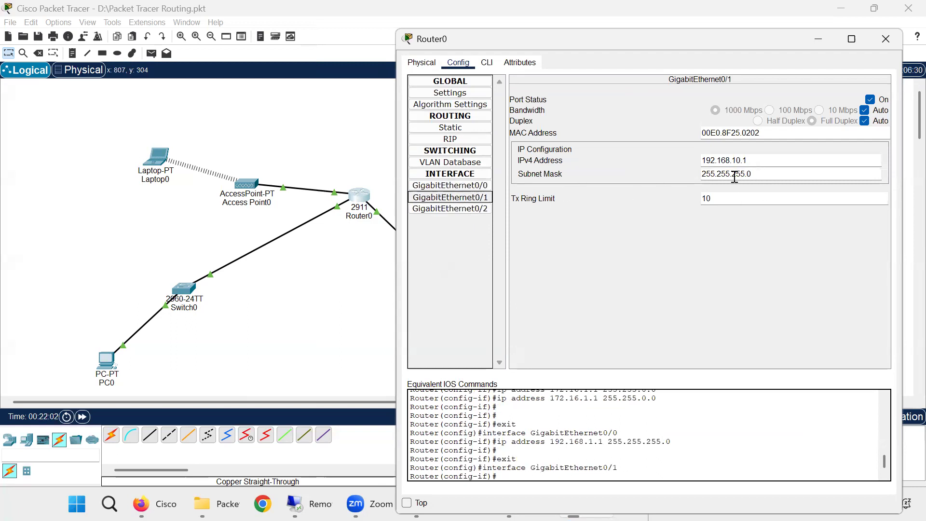
{"action": "left_click", "coordinate": [465, 209]}
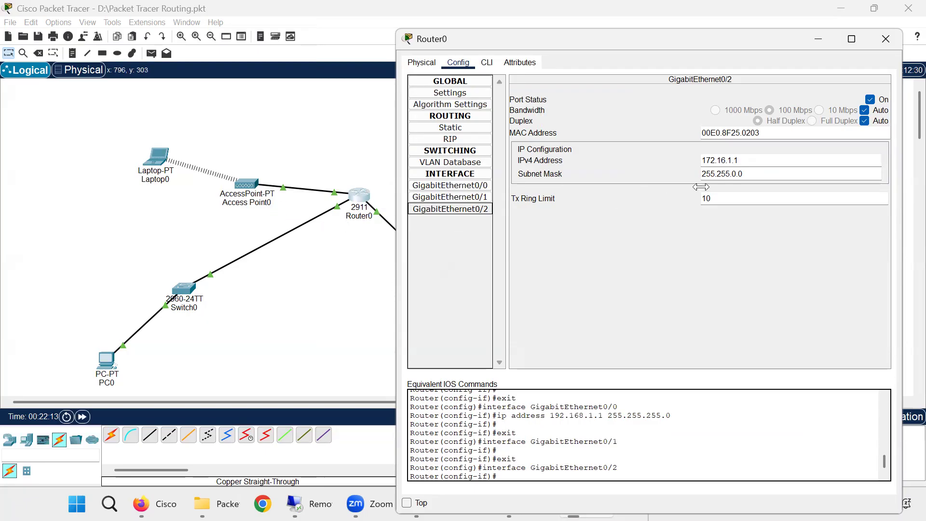
{"action": "left_click", "coordinate": [742, 160]}
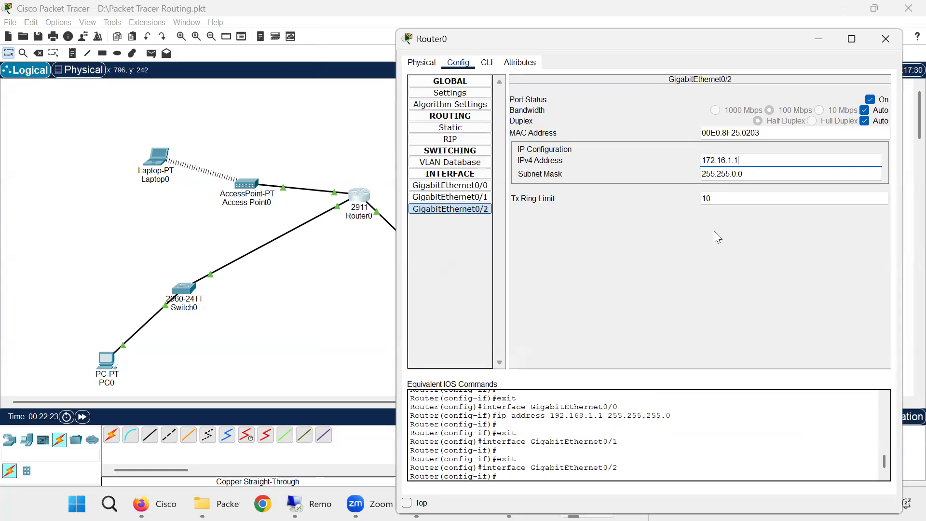
{"action": "left_click", "coordinate": [884, 38]}
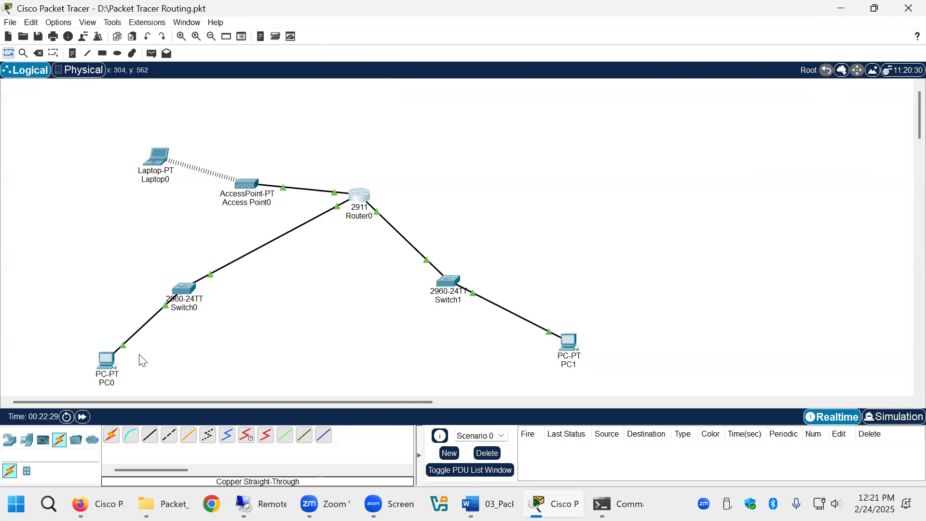
{"action": "left_click", "coordinate": [109, 380]}
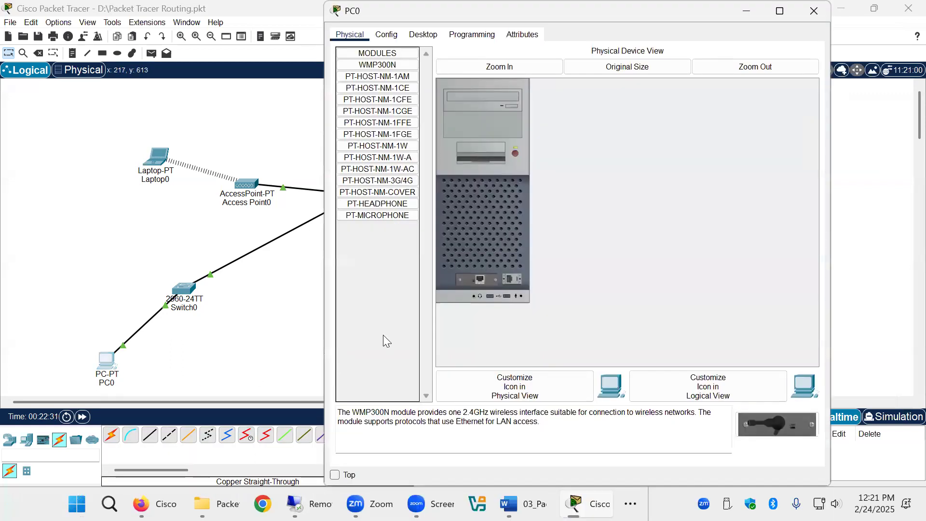
{"action": "left_click", "coordinate": [386, 34]}
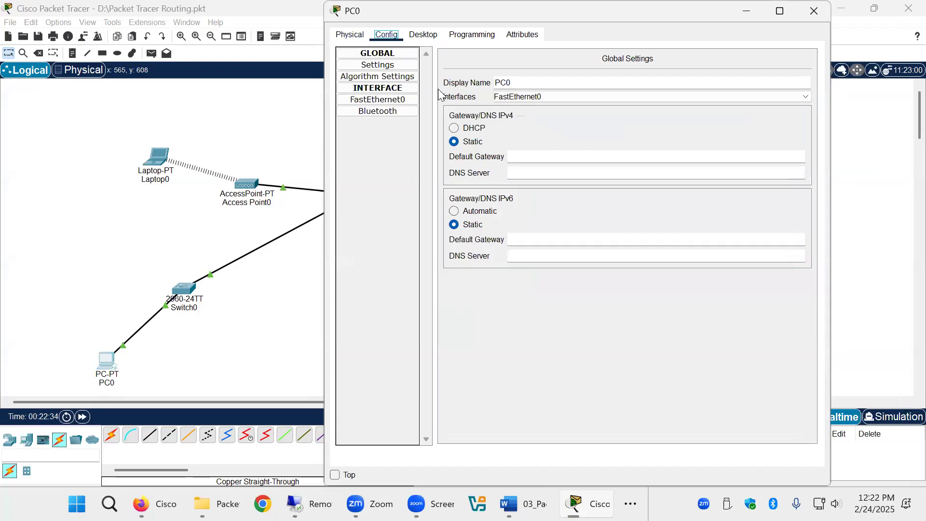
{"action": "left_click", "coordinate": [427, 34]}
{"action": "left_click", "coordinate": [397, 73]}
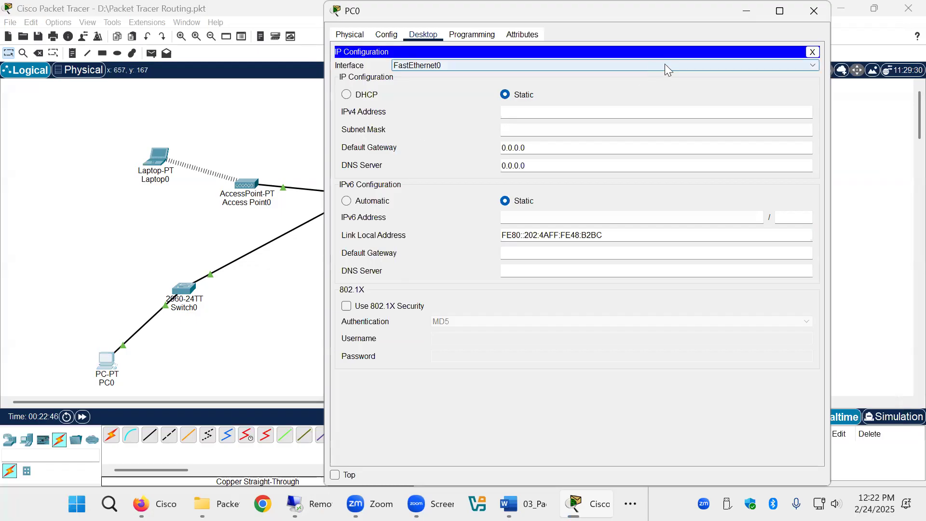
{"action": "left_click", "coordinate": [810, 18]}
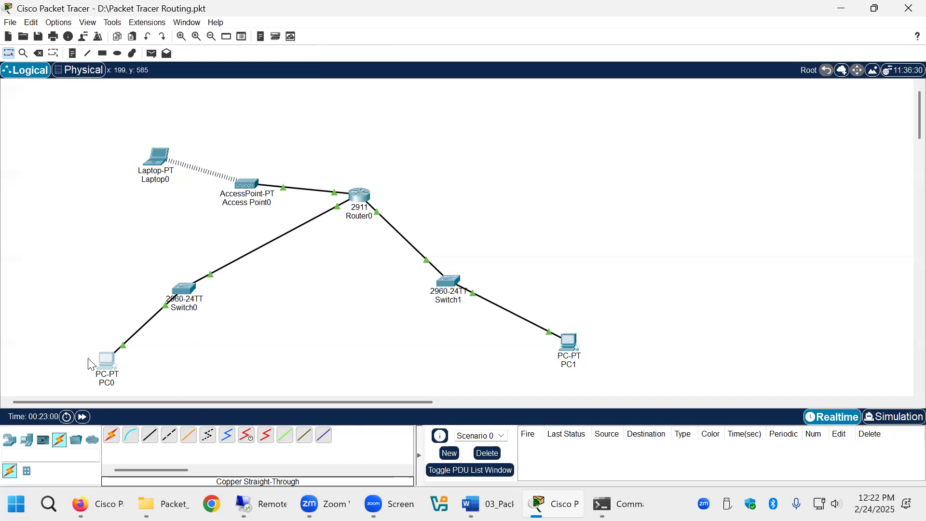
- Give PC0's FastEthernet0 the static IPv4 address 192.168.1.10 with subnet mask 255.255.255.0
{"action": "left_click", "coordinate": [102, 370]}
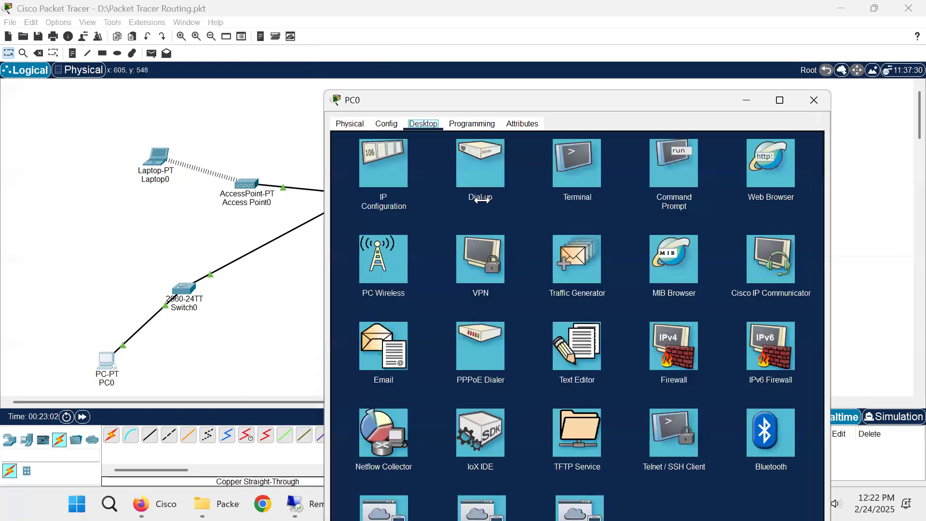
{"action": "left_click", "coordinate": [399, 182]}
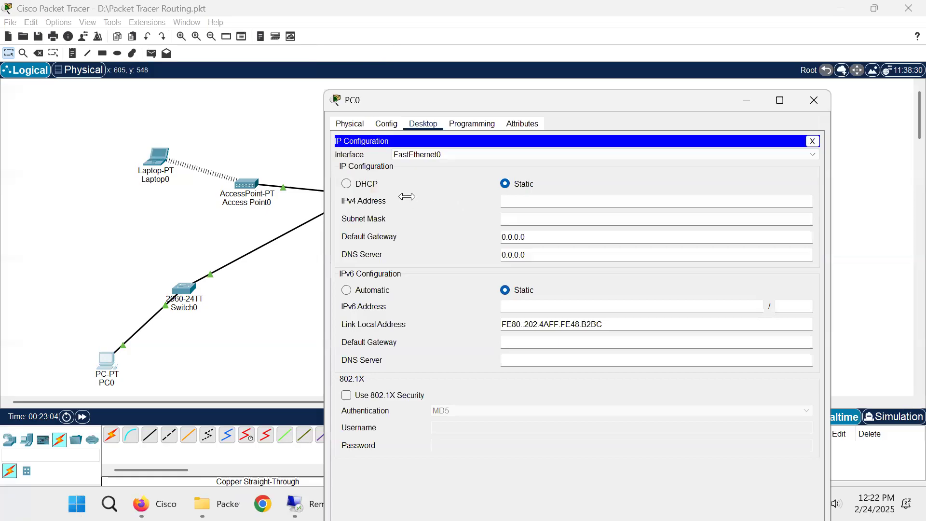
{"action": "left_click", "coordinate": [540, 205]}
{"action": "type", "text": "19"}
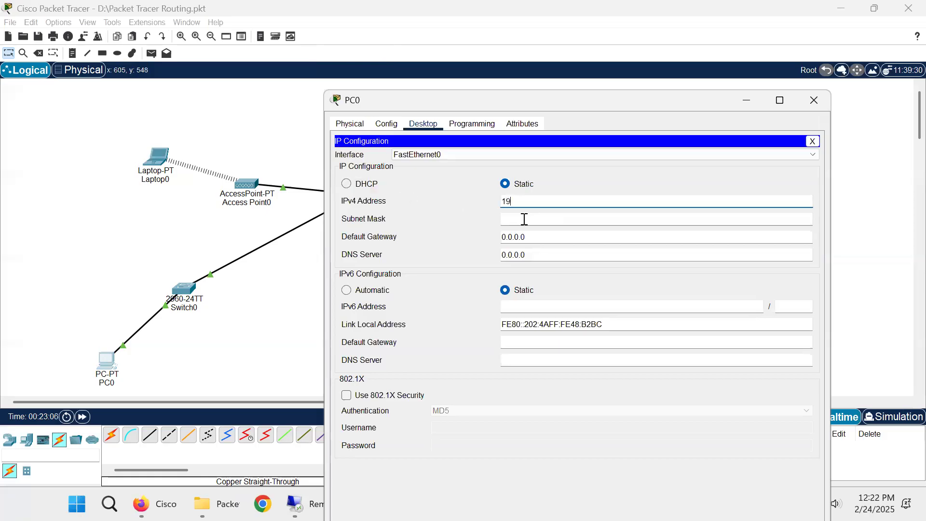
{"action": "type", "text": "2.168.1.10"}
{"action": "left_click", "coordinate": [525, 219]}
- Set PC0's default gateway to 192.168.1.1 and close its configuration window
{"action": "key", "text": "Tab"}
{"action": "type", "text": "172.16"}
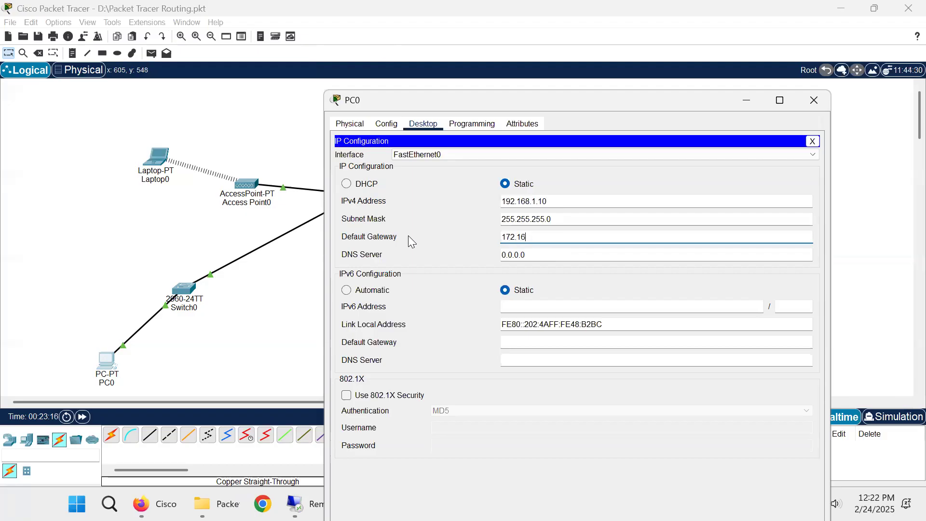
{"action": "key", "text": "BackSpace"}
{"action": "key", "text": "BackSpace"}
{"action": "key", "text": "BackSpace"}
{"action": "key", "text": "BackSpace"}
{"action": "key", "text": "BackSpace"}
{"action": "key", "text": "BackSpace"}
{"action": "type", "text": "192.168.1.1"}
{"action": "left_click", "coordinate": [806, 100]}
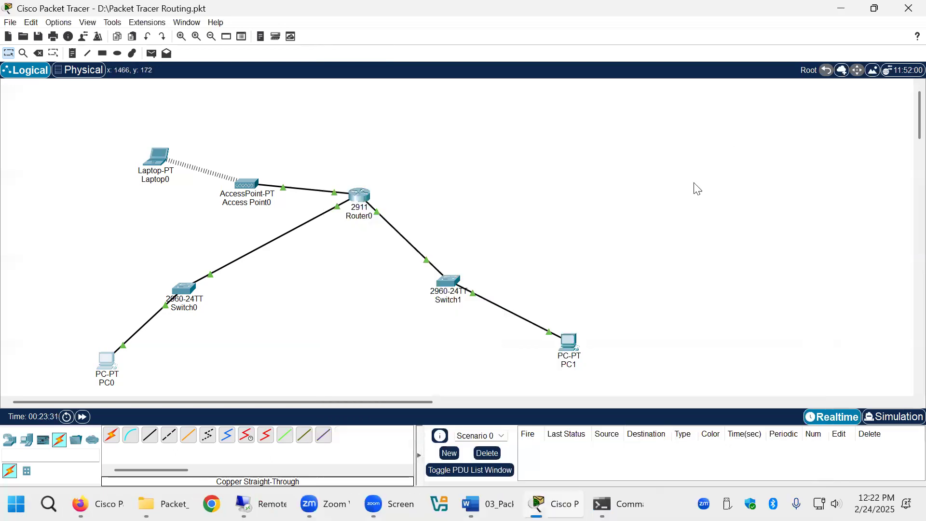
- Give PC1's FastEthernet0 the static IPv4 address 192.168.10.10 with subnet mask 255.255.255.0
{"action": "left_click", "coordinate": [568, 344]}
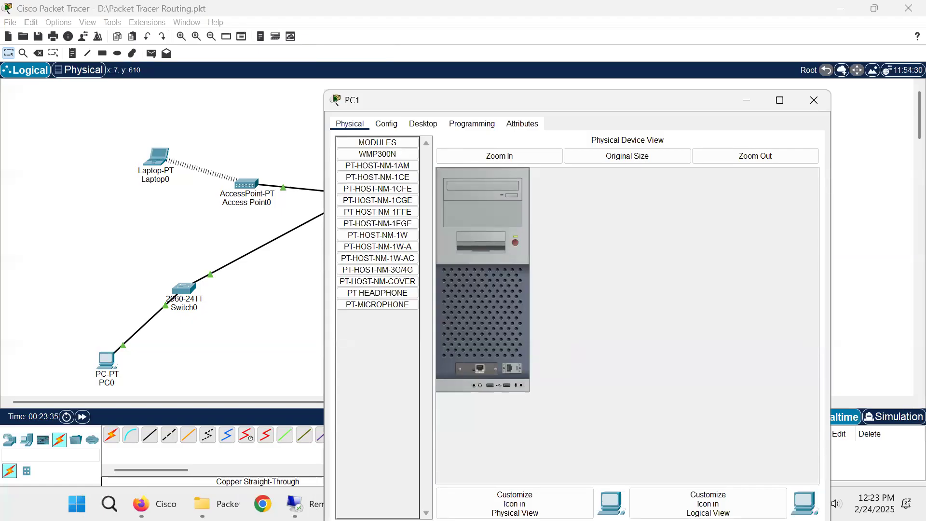
{"action": "left_click", "coordinate": [425, 125]}
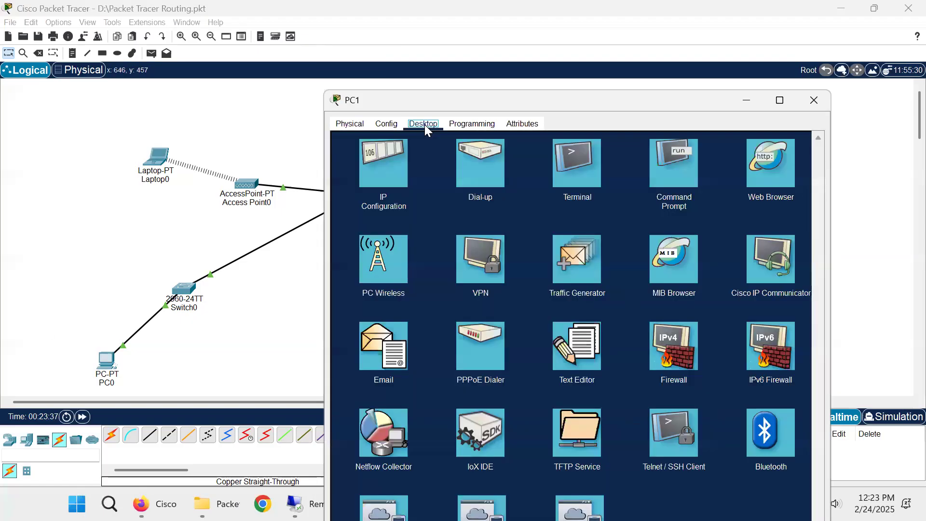
{"action": "left_click", "coordinate": [403, 166]}
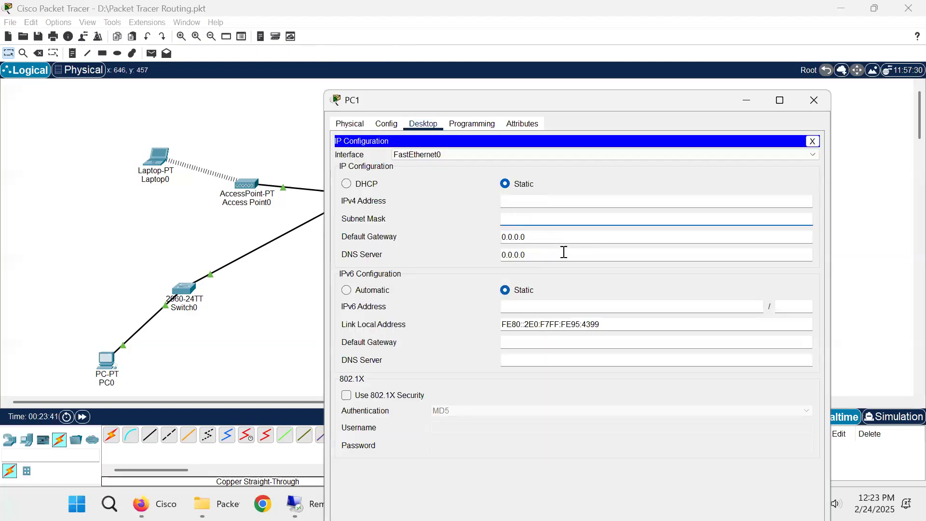
{"action": "left_click", "coordinate": [536, 205]}
{"action": "type", "text": "192.16"}
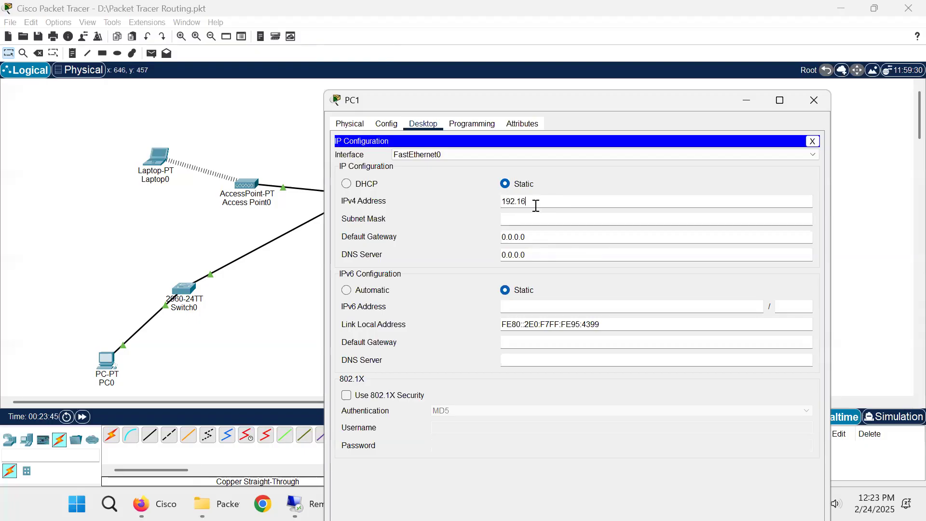
{"action": "type", "text": "8.10.10"}
{"action": "left_click", "coordinate": [531, 218]}
- Set PC1's default gateway to 192.168.10.1 and close its configuration window
{"action": "left_click", "coordinate": [531, 253]}
{"action": "double_click", "coordinate": [535, 236]}
{"action": "type", "text": "192.1"}
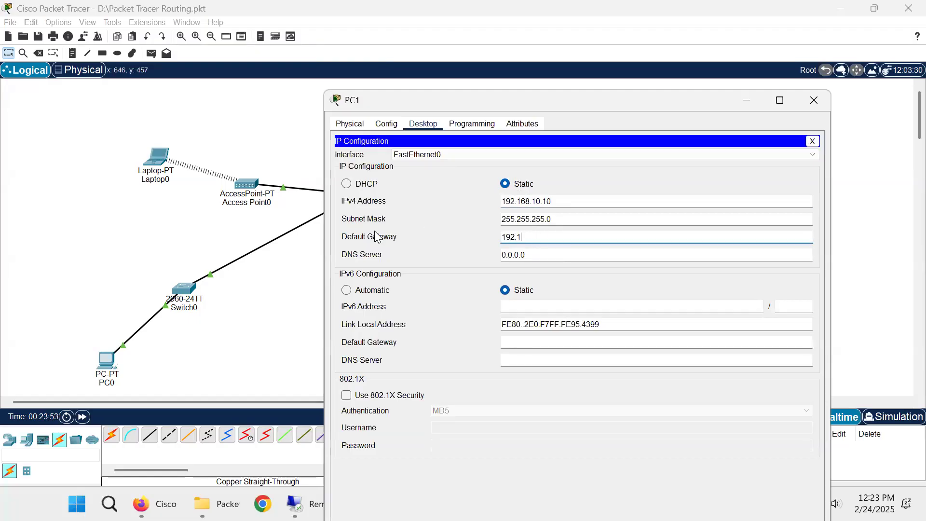
{"action": "type", "text": "68.10.1"}
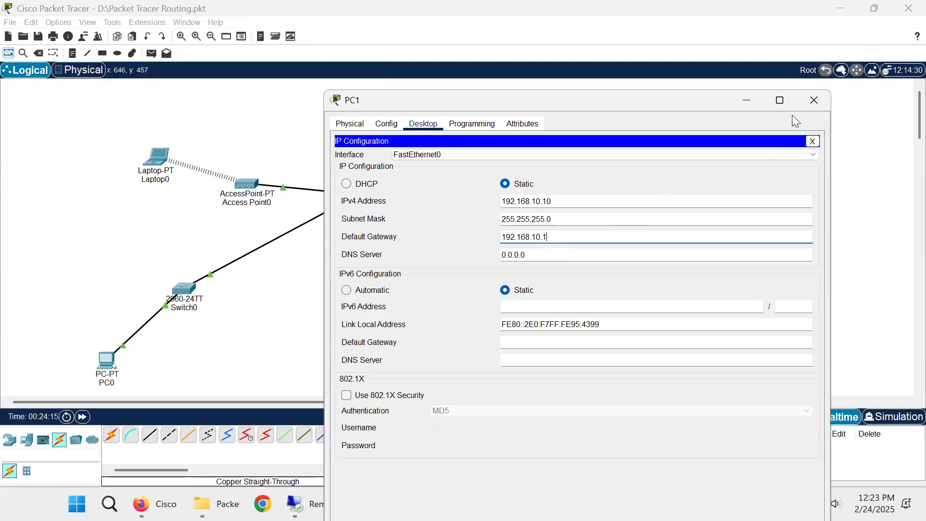
{"action": "left_click", "coordinate": [810, 101]}
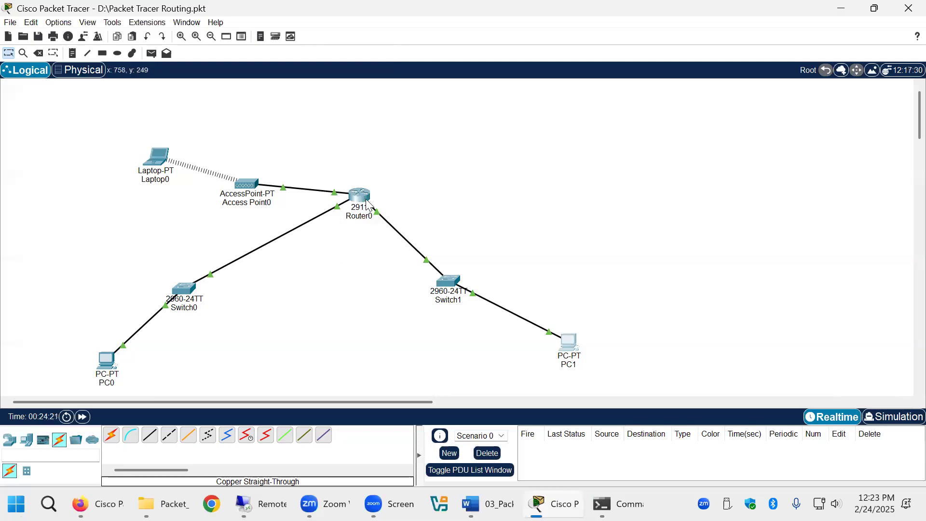
- Ping the gateway 172.16.1.1 from Laptop0's Command Prompt
{"action": "mouse_move", "coordinate": [367, 205]}
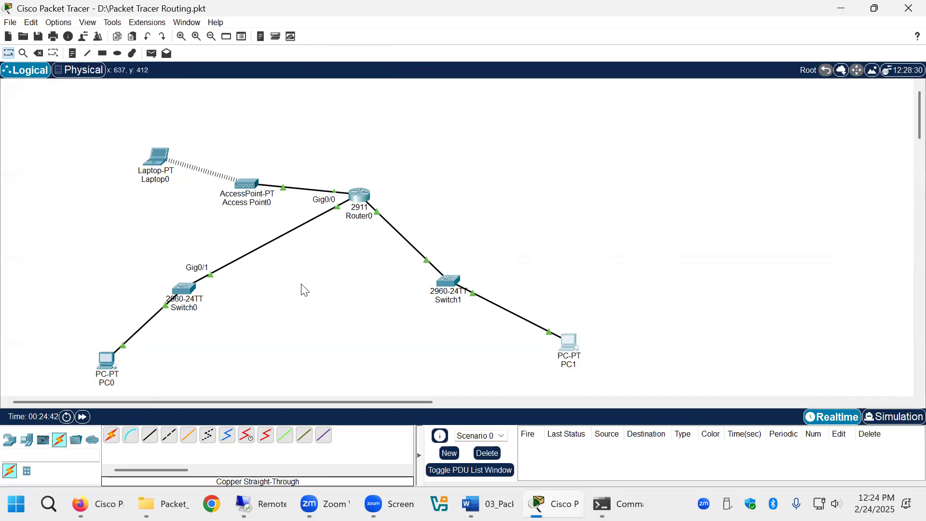
{"action": "key", "text": "alt+Tab"}
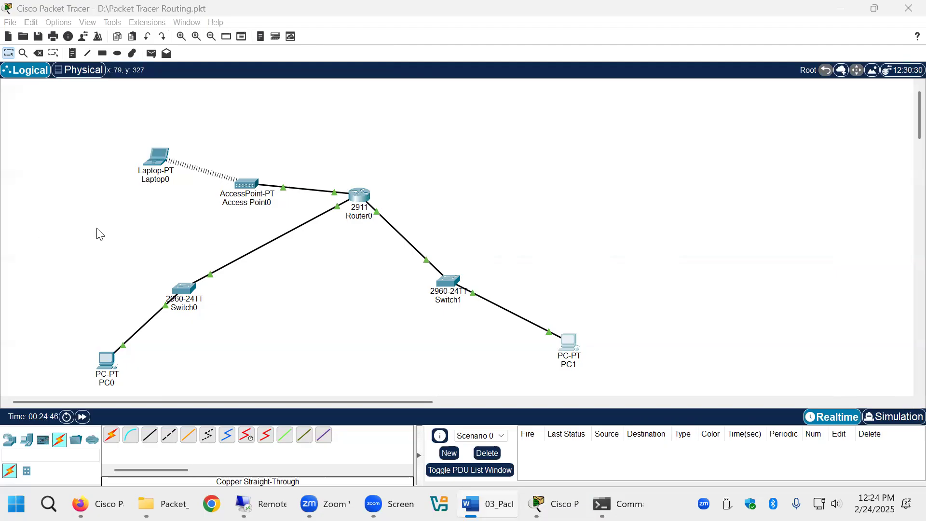
{"action": "left_click", "coordinate": [155, 166]}
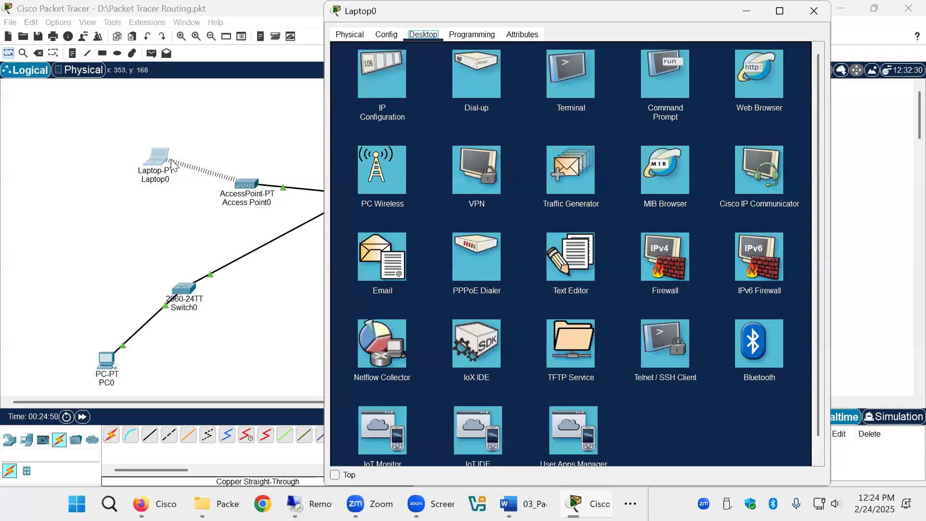
{"action": "left_click", "coordinate": [671, 79]}
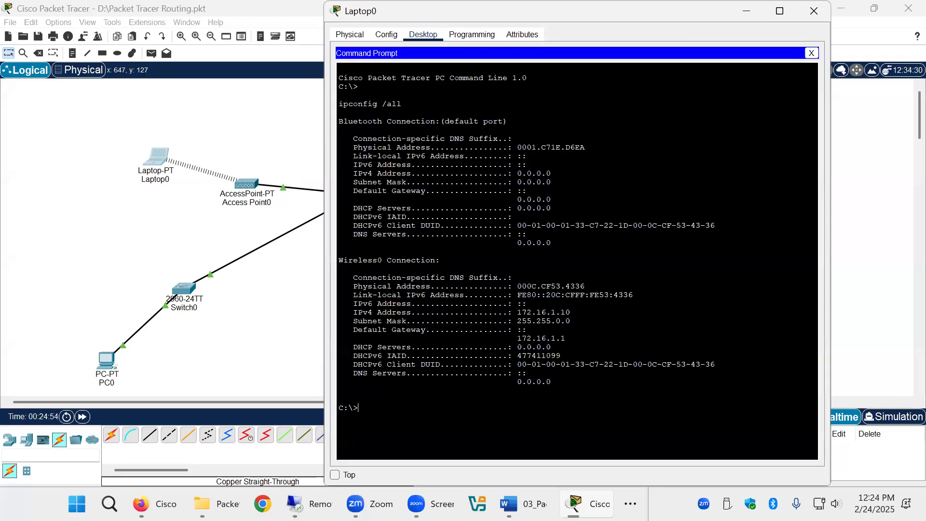
{"action": "type", "text": "ping 172.16.1.1"}
{"action": "left_click_drag", "start_coordinate": [567, 6], "coordinate": [660, 25]}
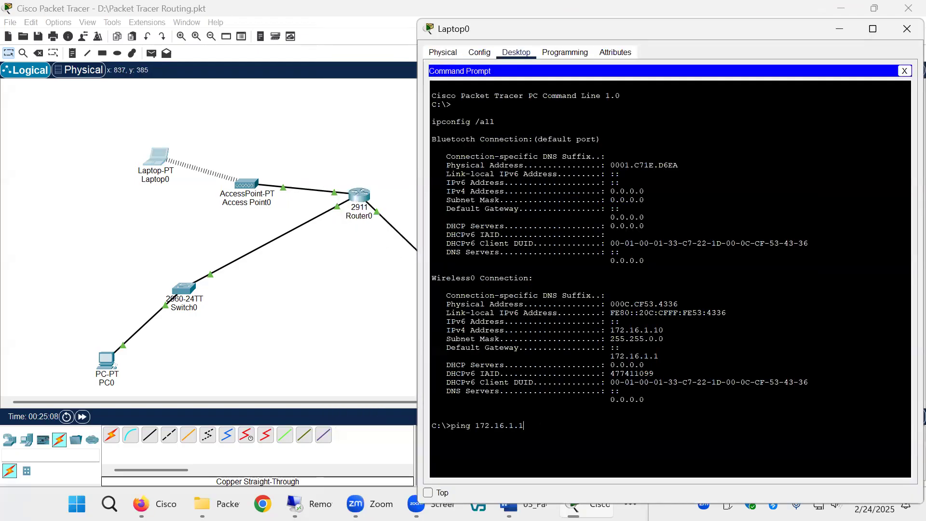
{"action": "key", "text": "Return"}
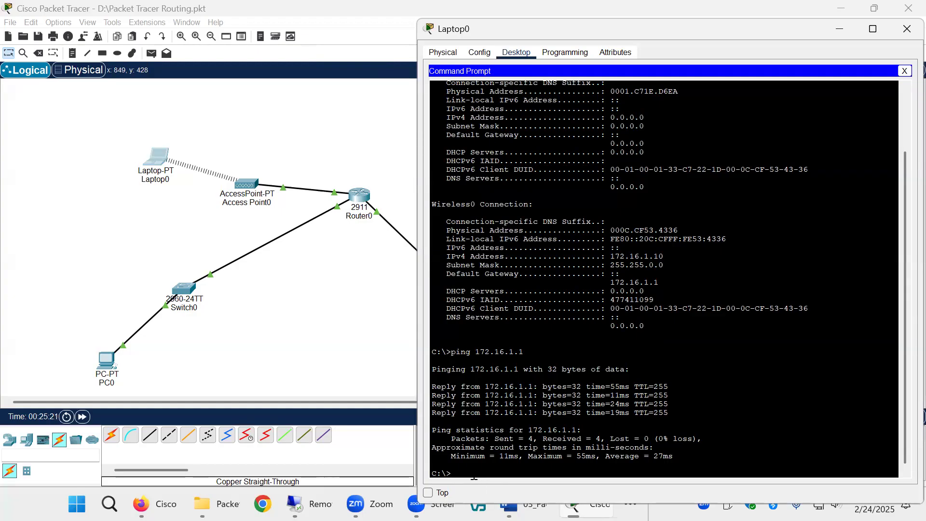
- Ping the router interface 192.168.10.1 from Laptop0
{"action": "key", "text": "Up"}
{"action": "key", "text": "BackSpace"}
{"action": "key", "text": "BackSpace"}
{"action": "key", "text": "BackSpace"}
{"action": "key", "text": "BackSpace"}
{"action": "key", "text": "BackSpace"}
{"action": "key", "text": "BackSpace"}
{"action": "key", "text": "BackSpace"}
{"action": "key", "text": "BackSpace"}
{"action": "key", "text": "BackSpace"}
{"action": "key", "text": "BackSpace"}
{"action": "type", "text": "192.168.10.1"}
{"action": "key", "text": "Return"}
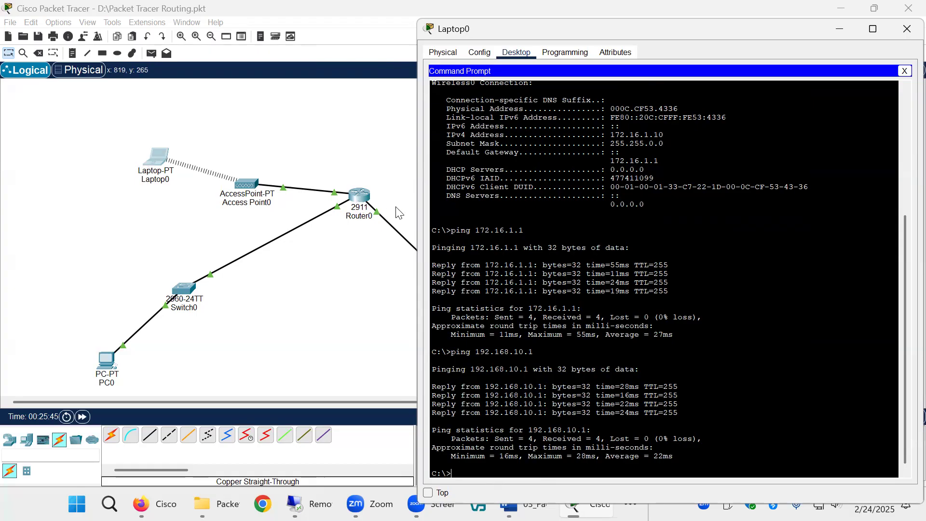
- Ping the router interface 192.168.1.1 and the external address 8.8.8.8 from Laptop0
{"action": "key", "text": "Up"}
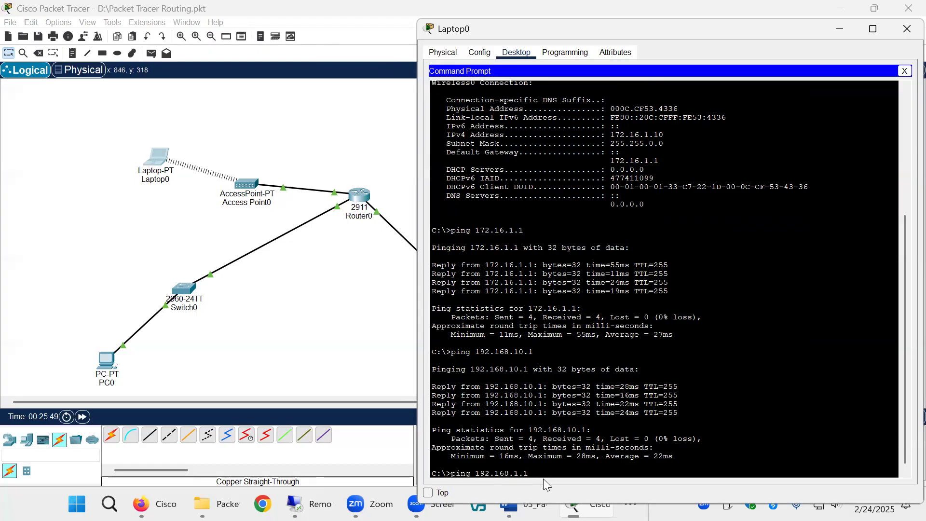
{"action": "key", "text": "Return"}
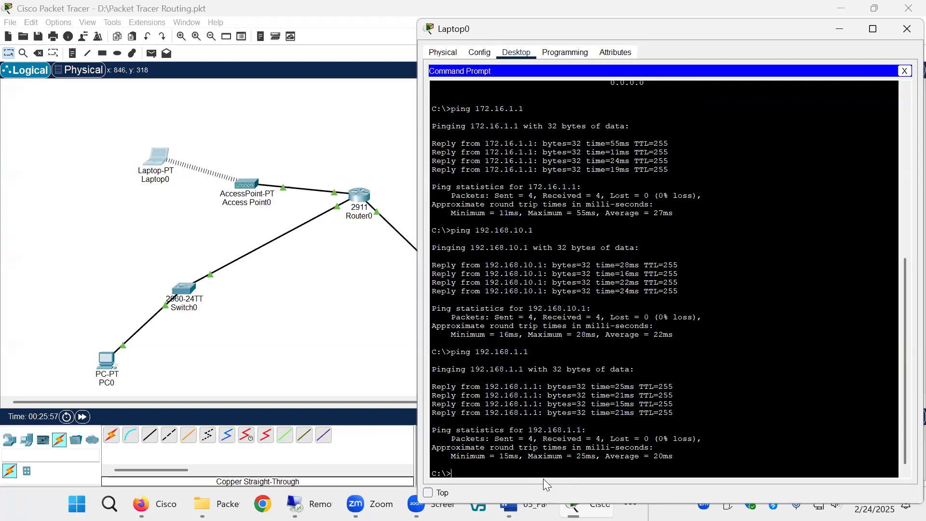
{"action": "type", "text": "ping 8.8.8.8"}
{"action": "key", "text": "Return"}
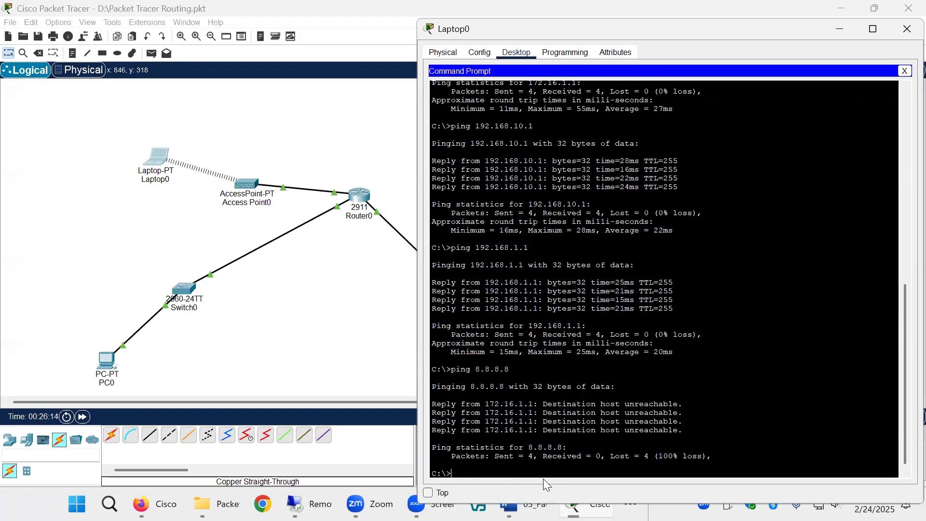
- Try to clear Laptop0's Command Prompt with the clear and cls commands
{"action": "mouse_move", "coordinate": [519, 504]}
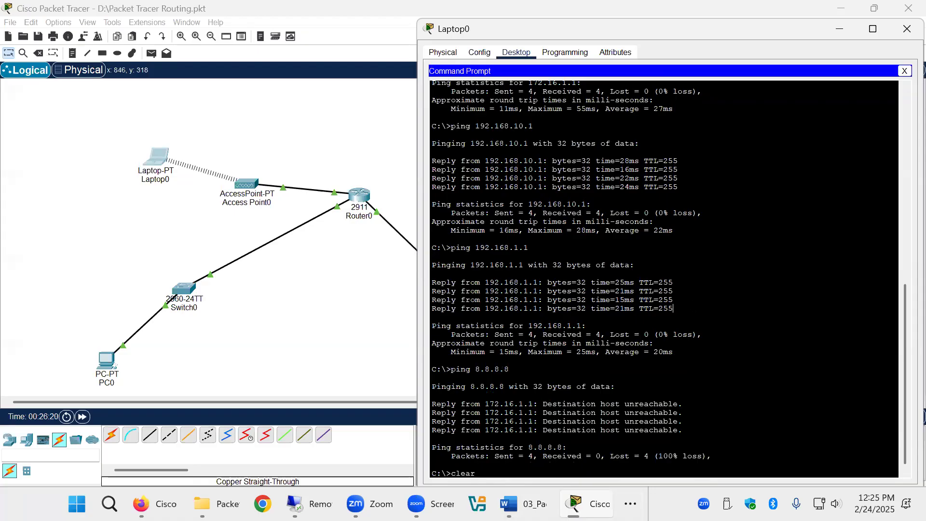
{"action": "key", "text": "Return"}
{"action": "type", "text": "cls"}
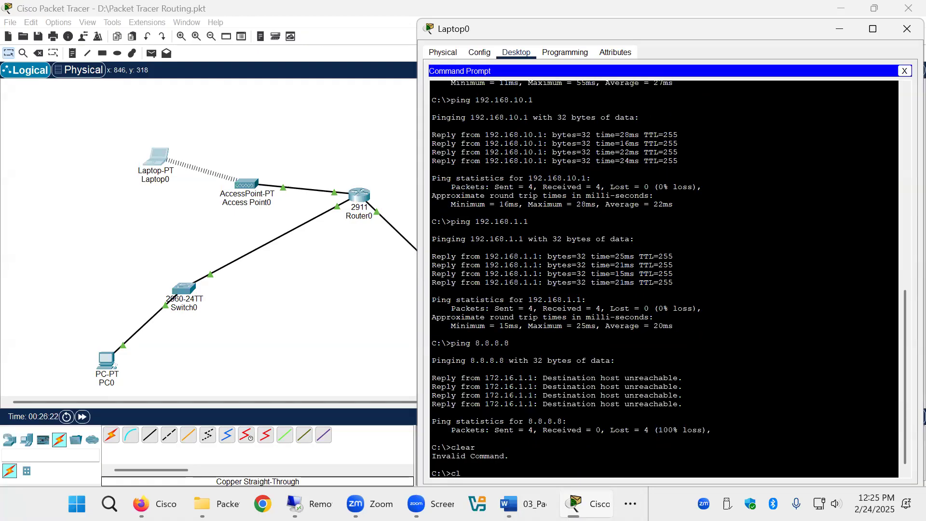
{"action": "key", "text": "Return"}
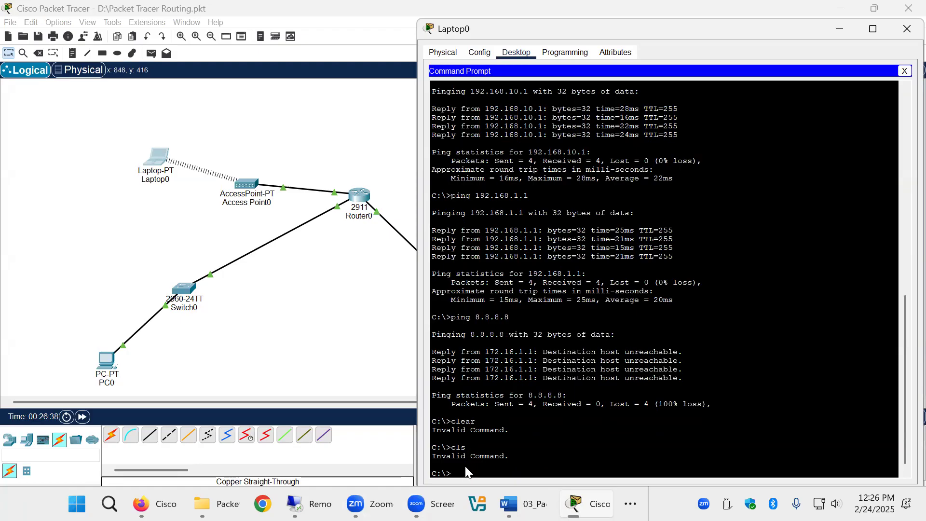
{"action": "key", "text": "Return"}
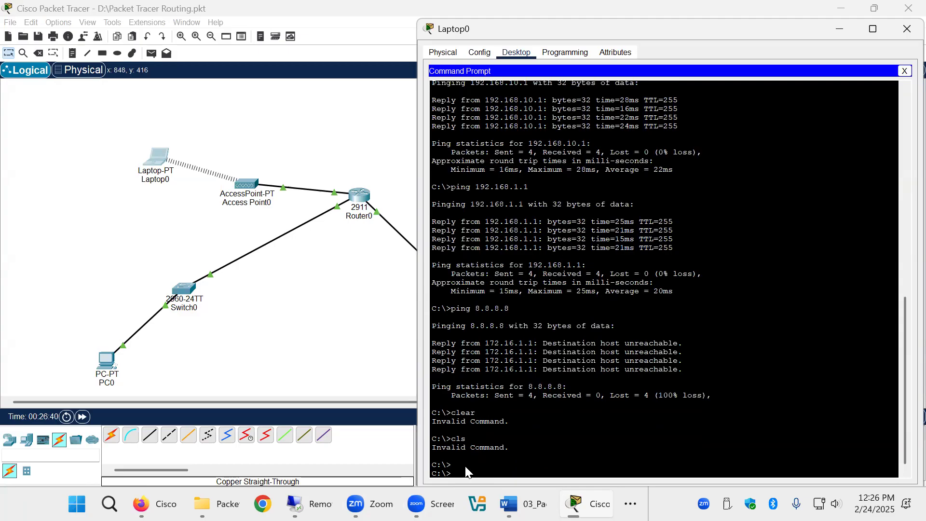
- Ping PC0 at 192.168.1.10 and PC1 at 192.168.10.10 from Laptop0
{"action": "type", "text": "ping 192.168.1.10"}
{"action": "key", "text": "Return"}
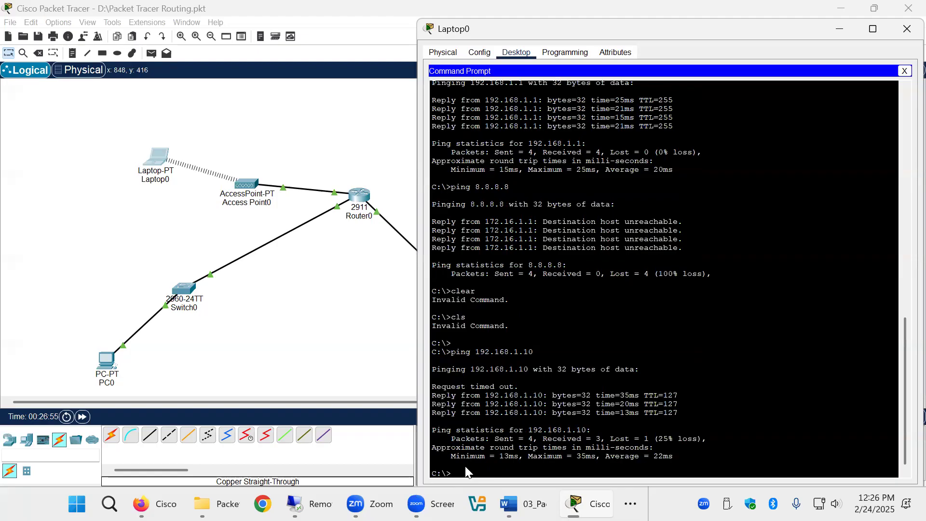
{"action": "key", "text": "Up"}
{"action": "key", "text": "Left"}
{"action": "key", "text": "Left"}
{"action": "type", "text": "0"}
{"action": "key", "text": "Return"}
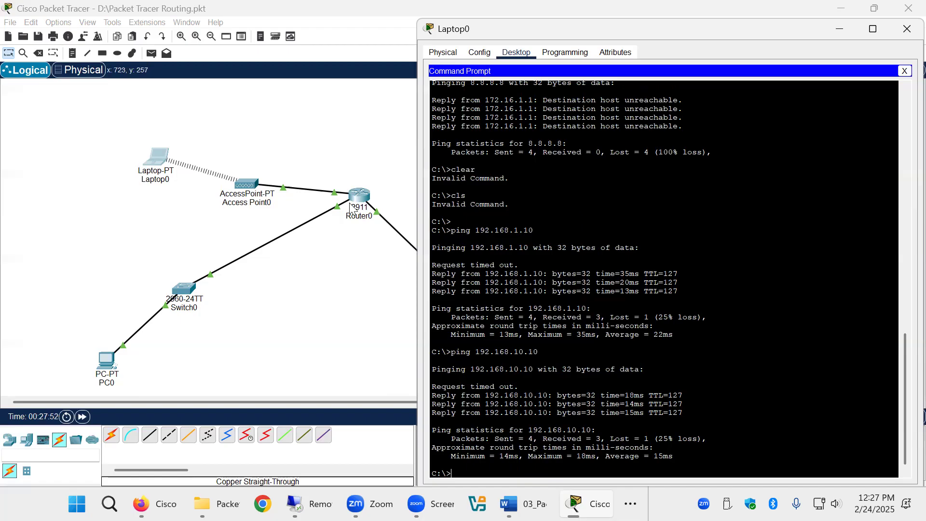
- Review the Port 0 and Port 1 settings of Access Point0 and close its window
{"action": "left_click", "coordinate": [246, 193]}
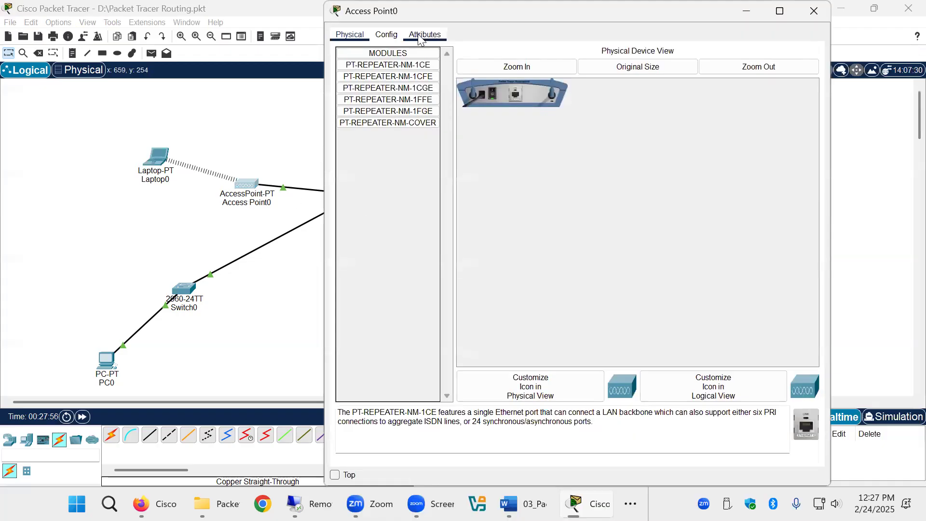
{"action": "left_click", "coordinate": [389, 35]}
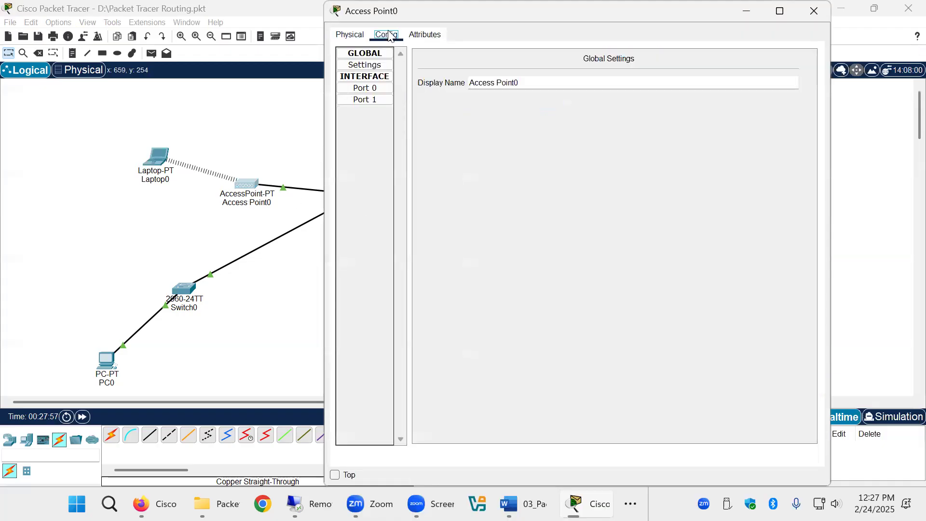
{"action": "left_click", "coordinate": [379, 88]}
{"action": "left_click", "coordinate": [376, 101]}
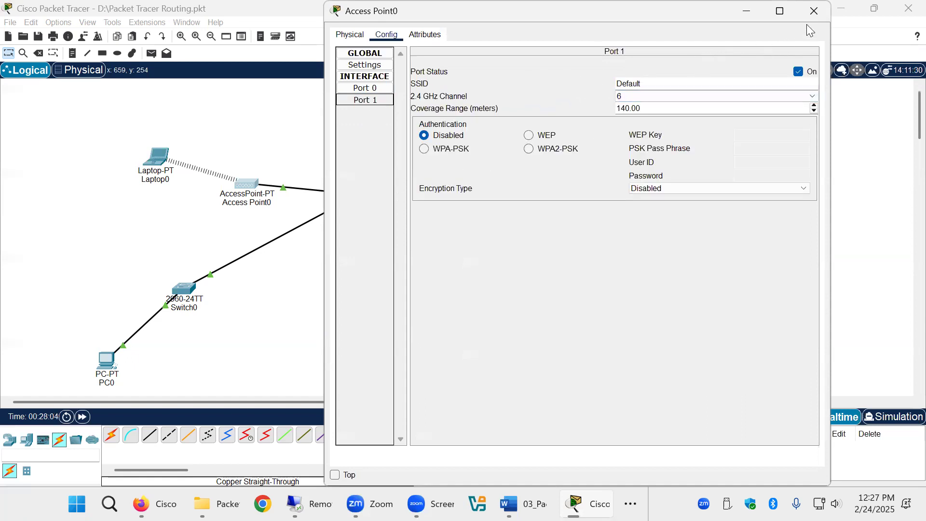
{"action": "left_click", "coordinate": [812, 12]}
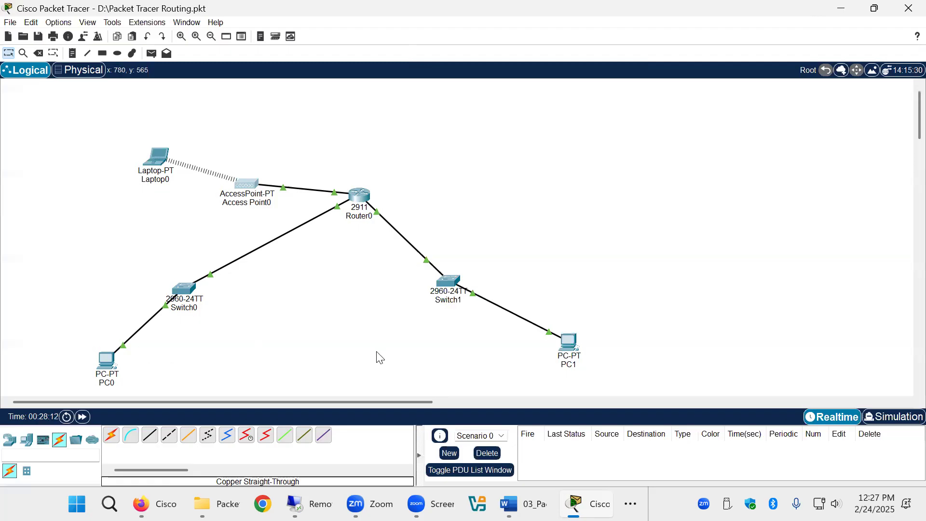
- Switch to Simulation mode and ping the laptop at 172.16.1.10 from PC1's Command Prompt
{"action": "left_click", "coordinate": [893, 417]}
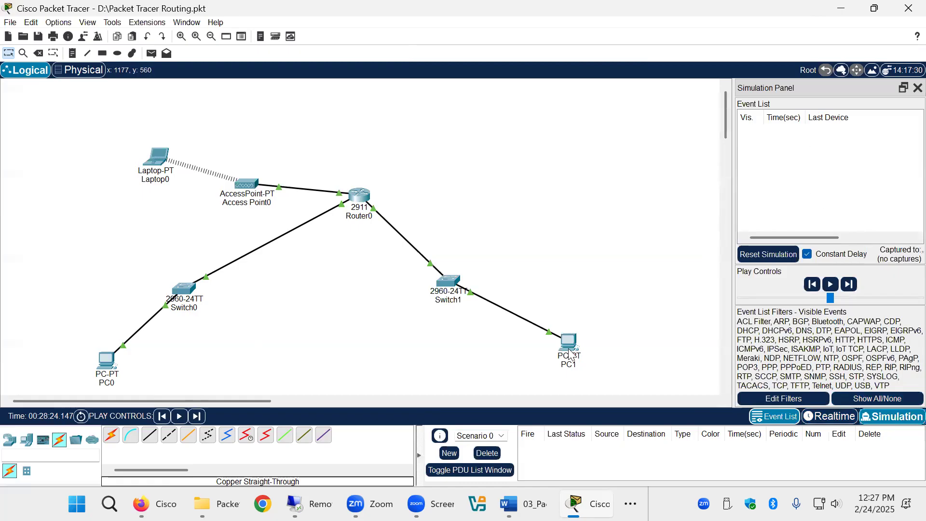
{"action": "left_click", "coordinate": [571, 356]}
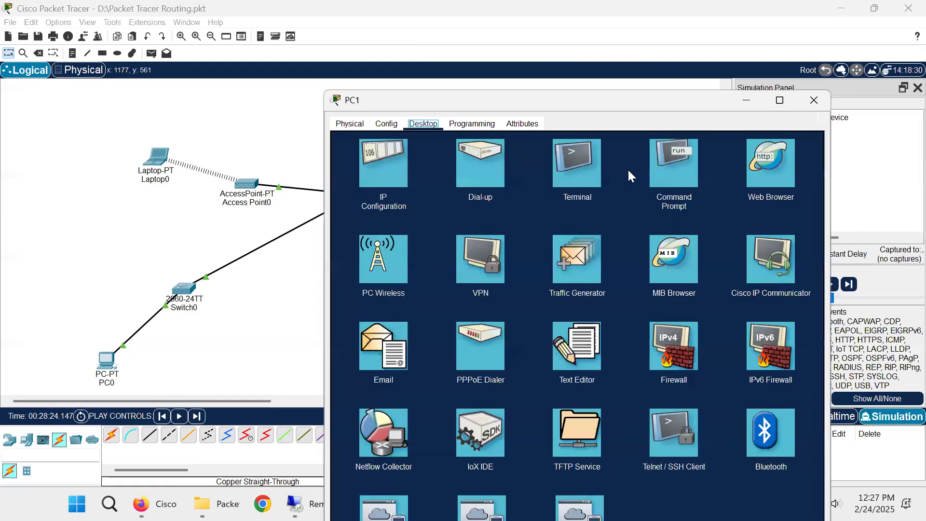
{"action": "left_click", "coordinate": [658, 161]}
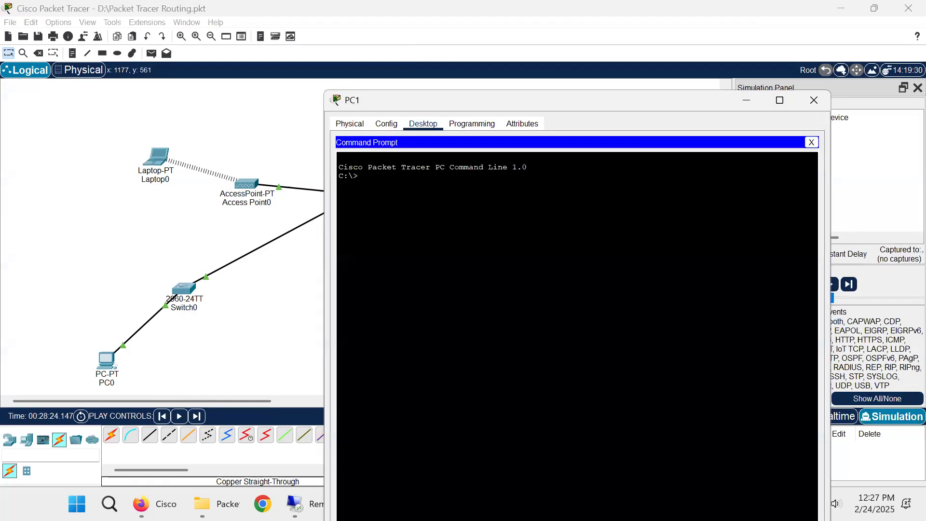
{"action": "type", "text": "ping 172.16.1.10"}
{"action": "key", "text": "Return"}
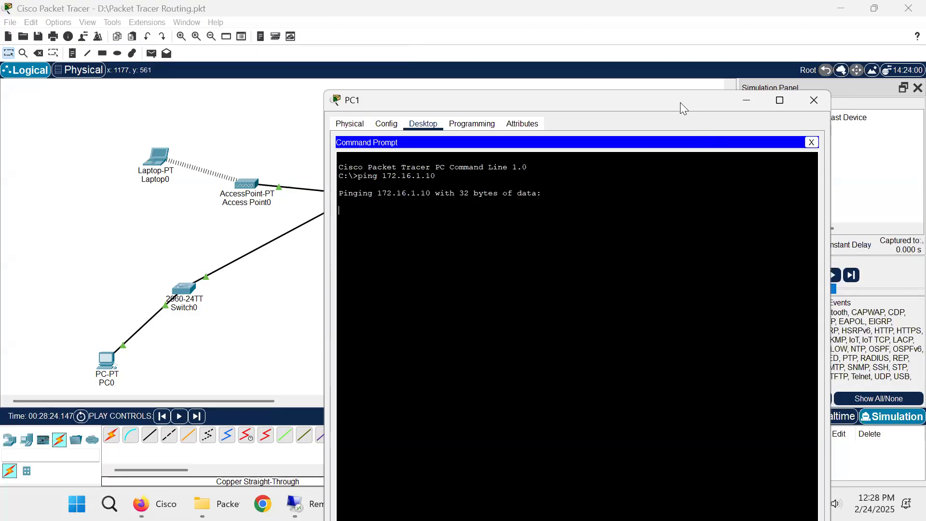
- Move the PC1 window aside and play the simulation of the ping packets
{"action": "left_click_drag", "start_coordinate": [680, 102], "coordinate": [395, 110]}
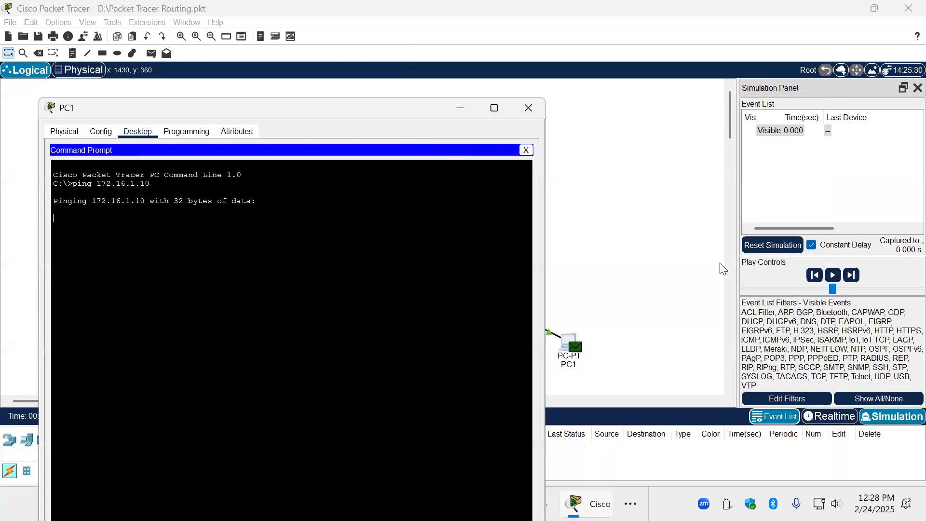
{"action": "left_click", "coordinate": [834, 275]}
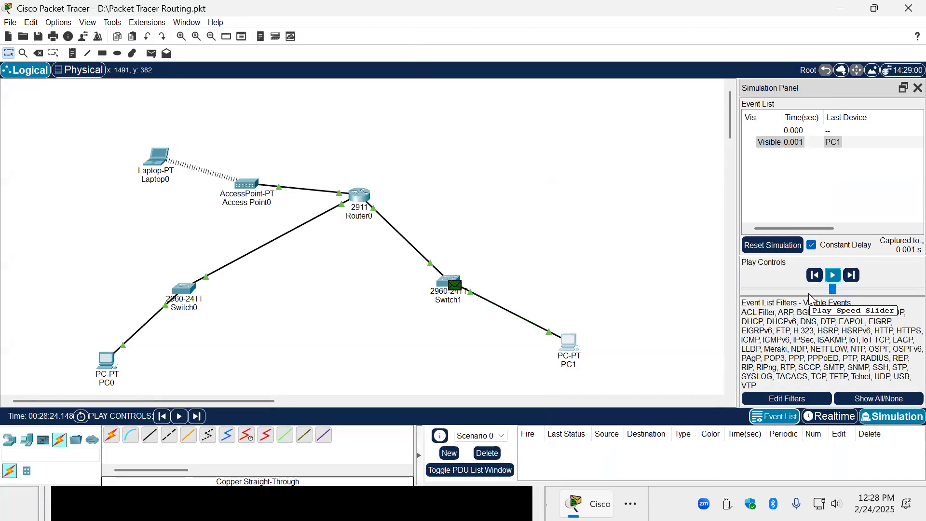
{"action": "left_click", "coordinate": [834, 276]}
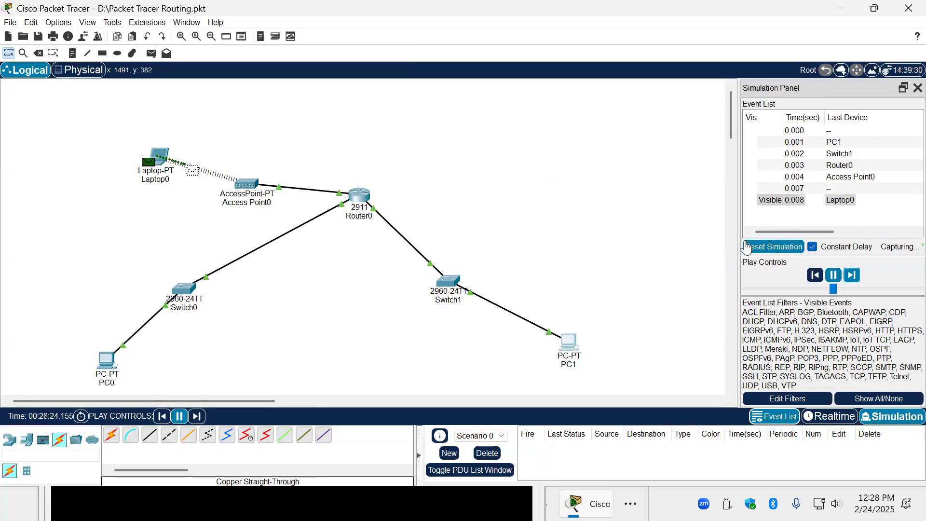
- Widen the Simulation Panel and narrow the Last Device and At Device columns to expose the event list's Type column
{"action": "left_click_drag", "start_coordinate": [737, 251], "coordinate": [615, 271]}
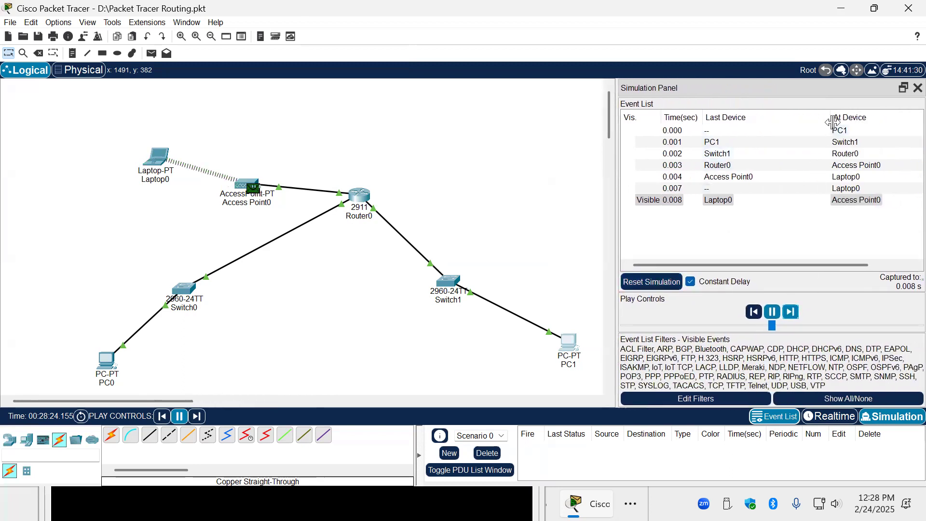
{"action": "left_click_drag", "start_coordinate": [834, 123], "coordinate": [787, 121]}
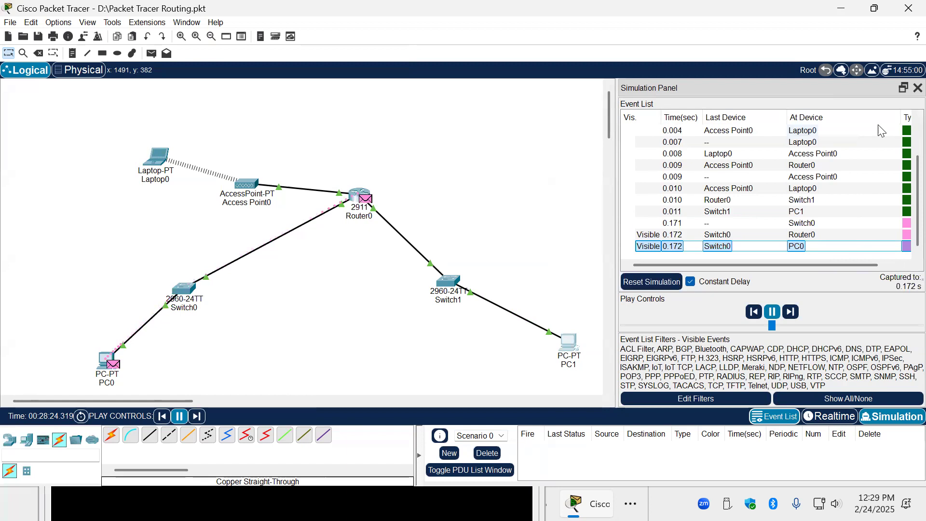
{"action": "left_click_drag", "start_coordinate": [900, 117], "coordinate": [857, 118]}
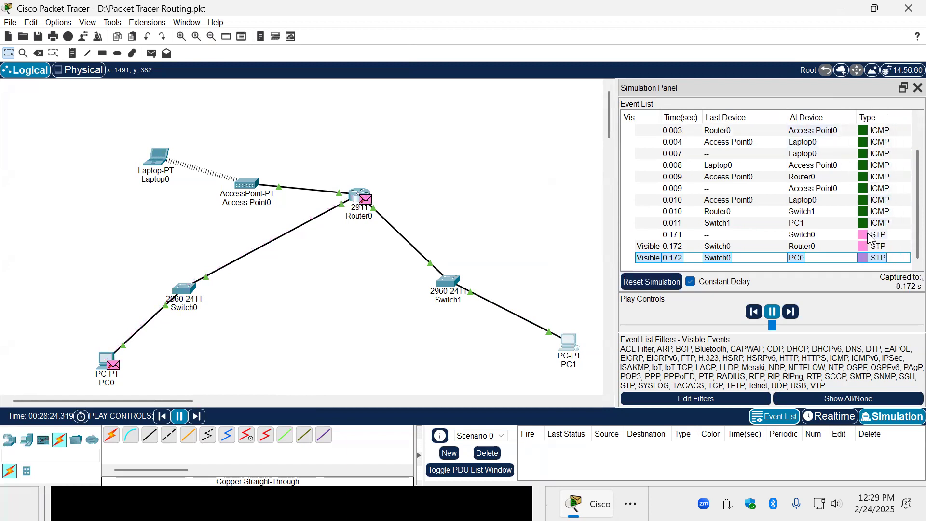